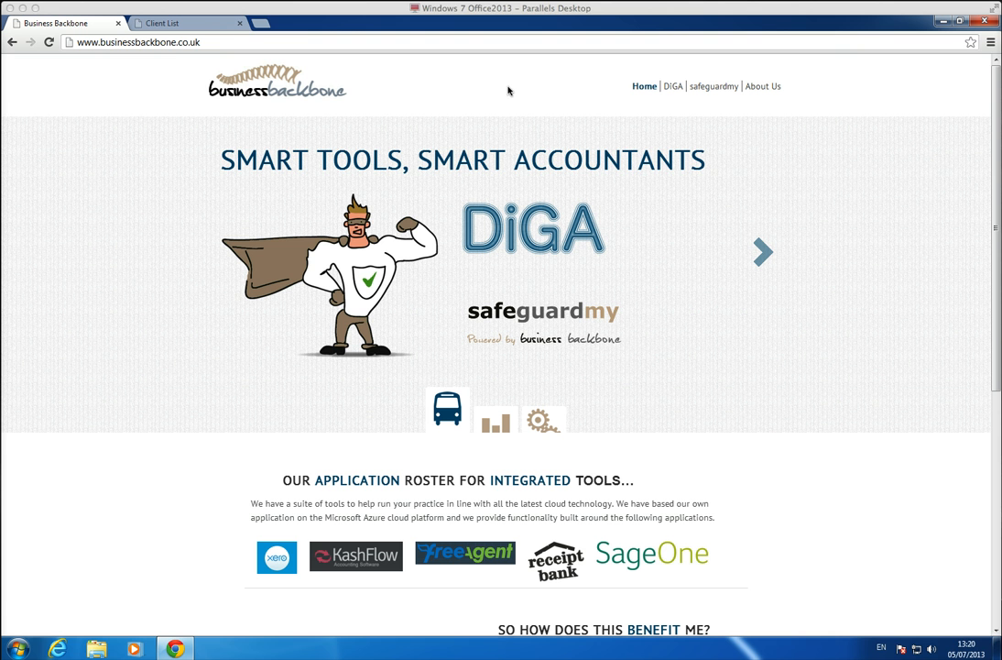
View the DiGA information page, then bring up the already open Client List page.
click(675, 88)
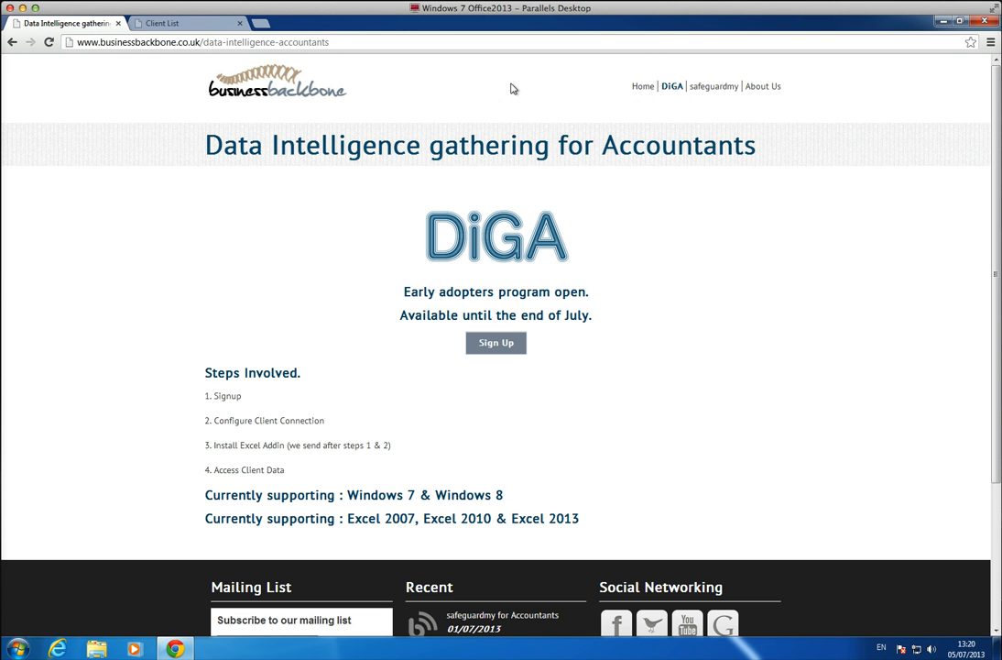
click(194, 26)
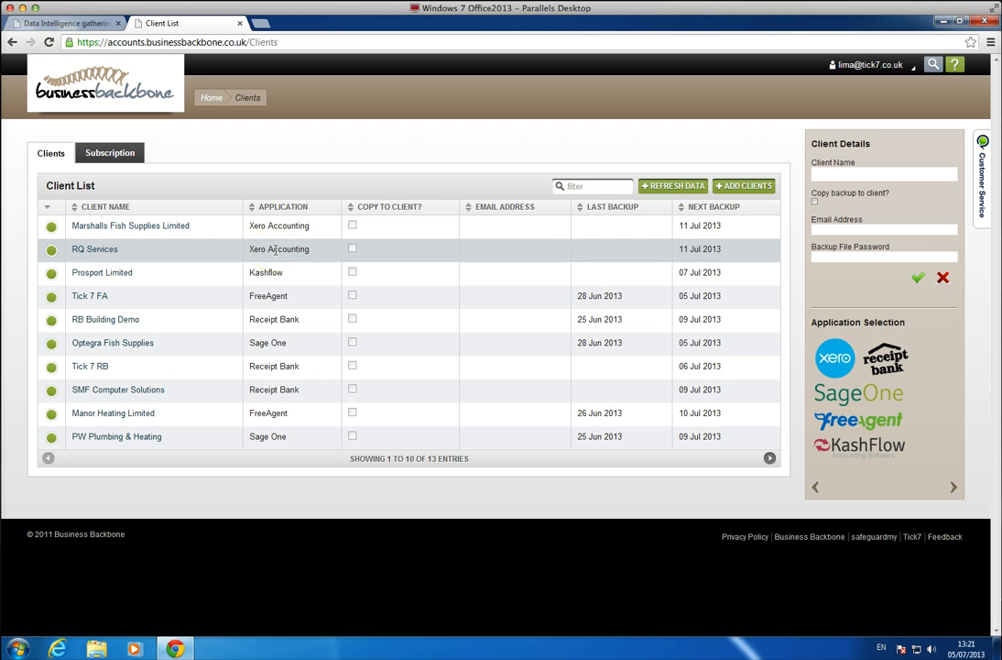
Minimise the browser and open the recent workbook Invoice Analysis - Clean in Excel 2013.
click(943, 25)
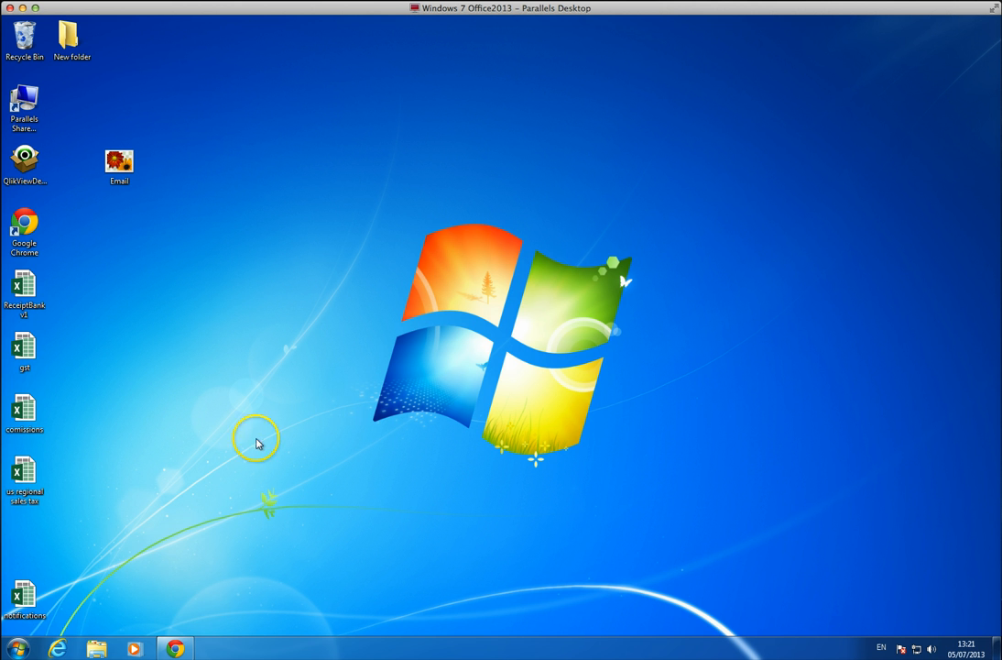
click(19, 648)
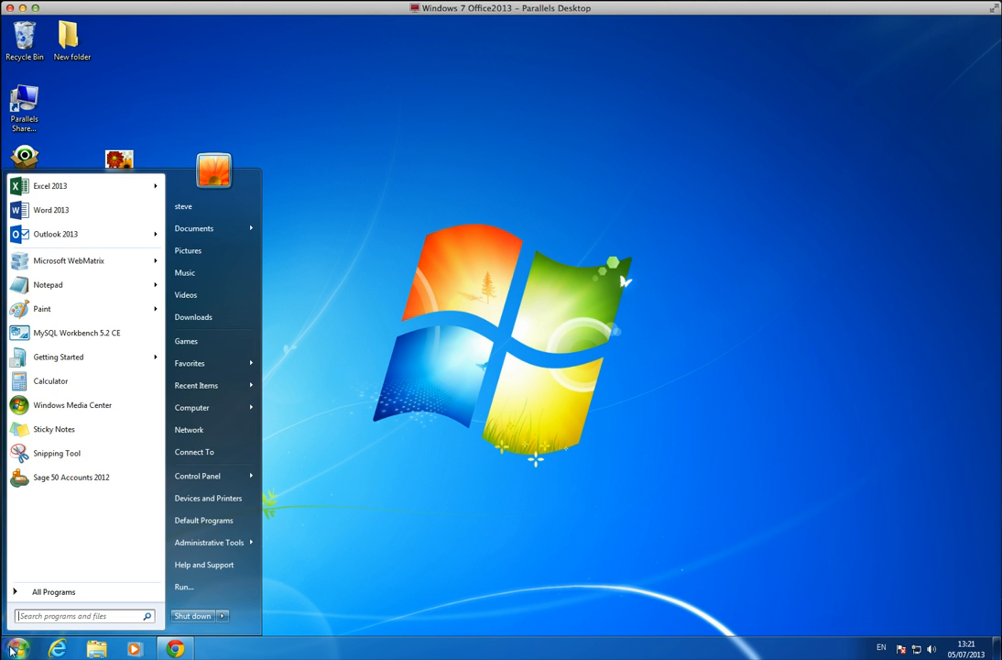
mouse_move(40, 190)
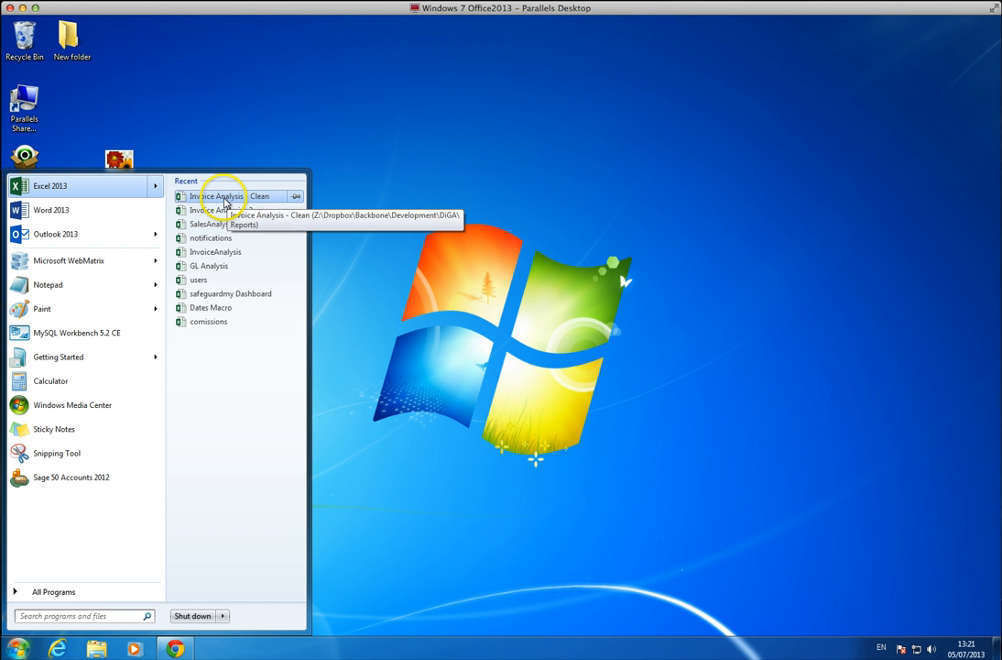
click(231, 198)
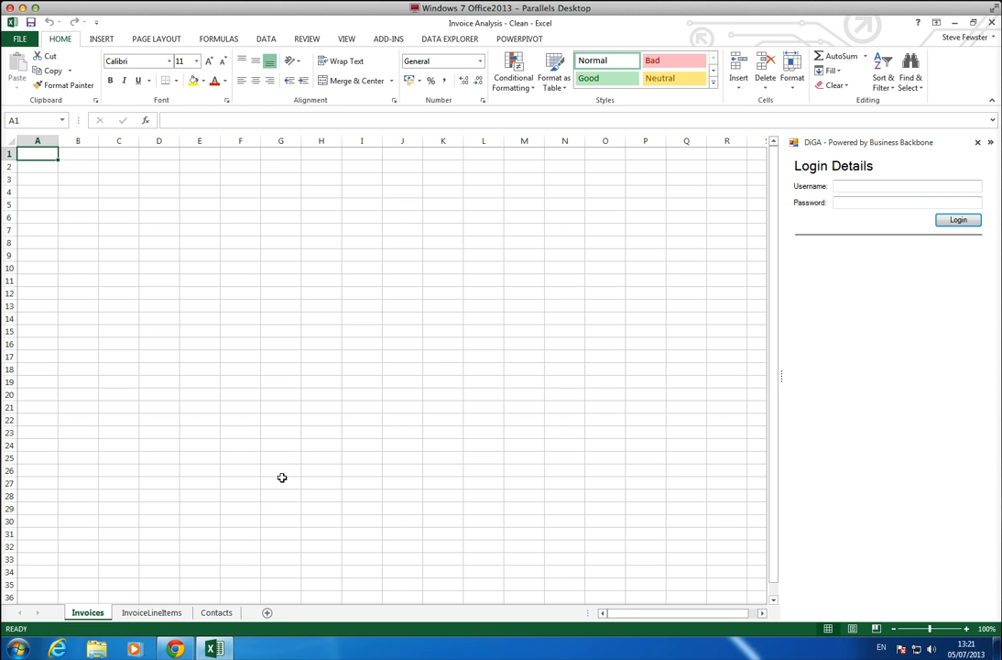
Log in to the DiGA add-in with the account username and password, and choose RQ Services as the client.
click(867, 186)
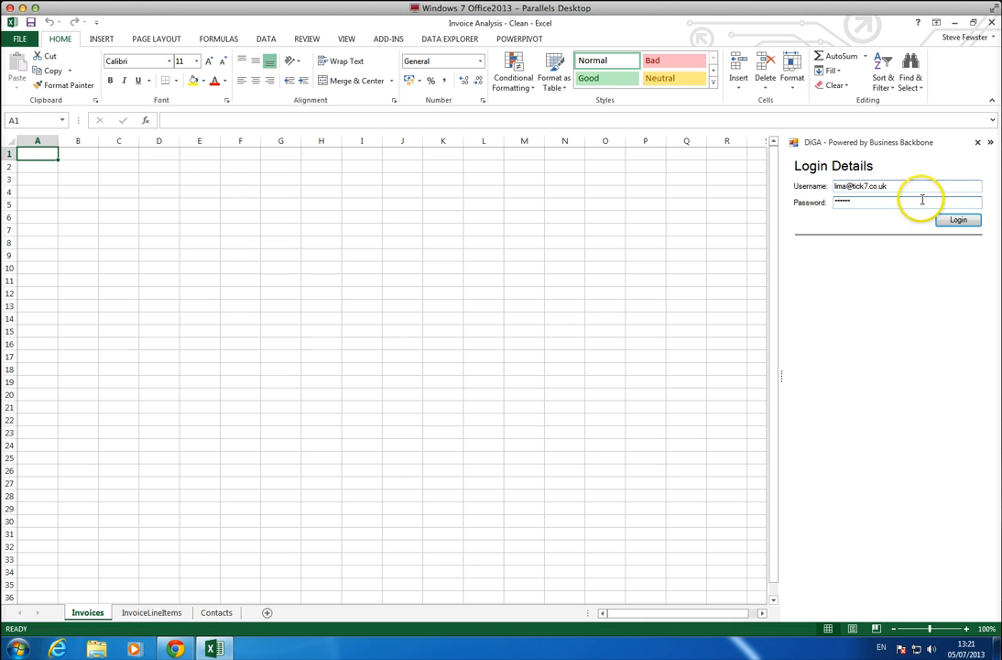
click(956, 222)
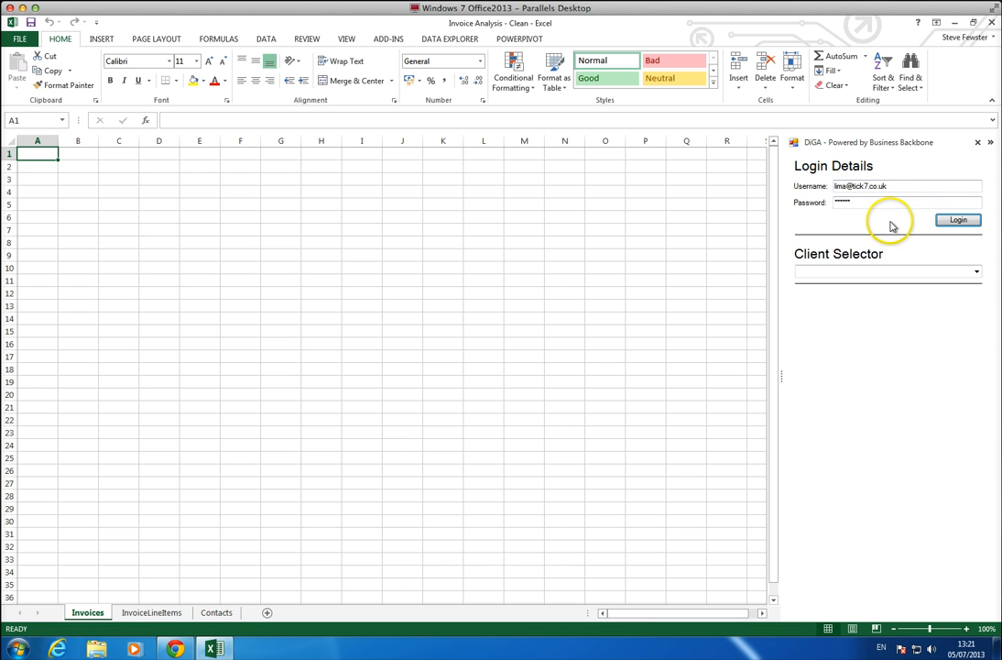
click(977, 271)
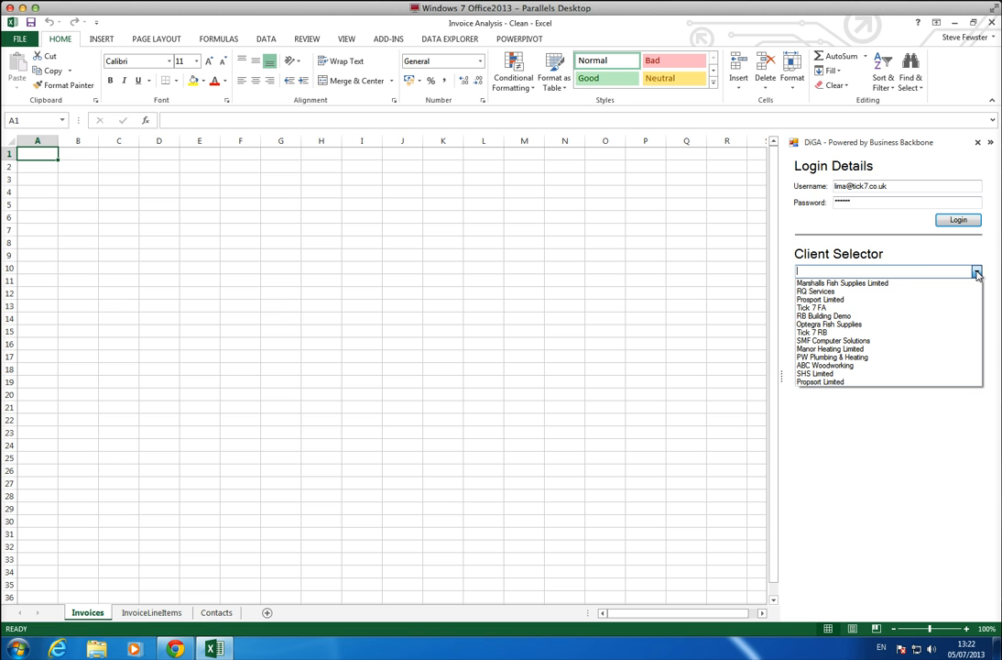
click(824, 293)
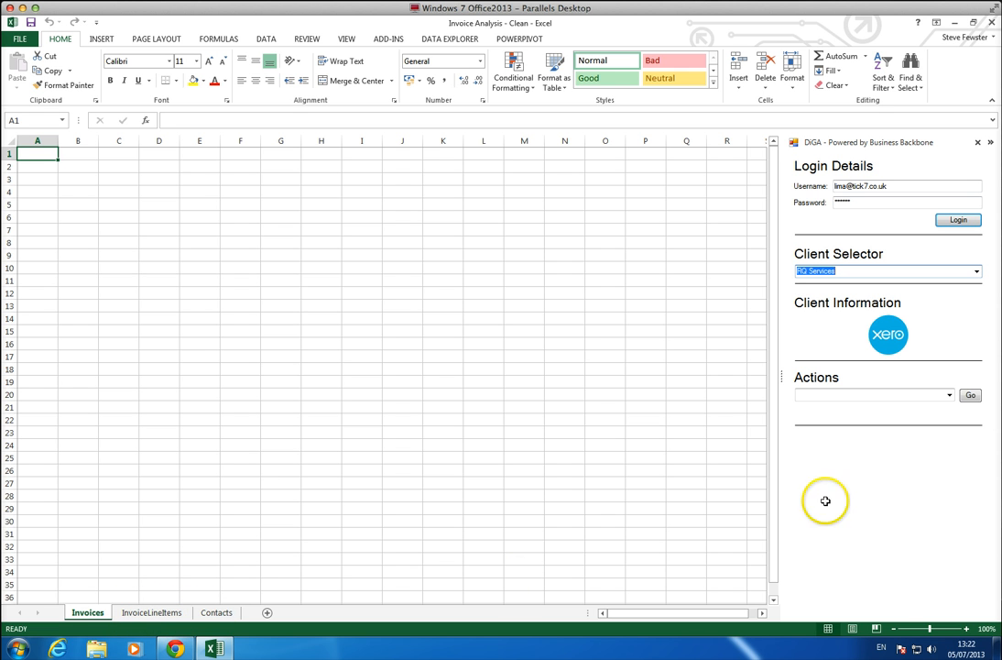
Run the Get Contacts action to import the contacts of RQ Services into the workbook.
click(949, 395)
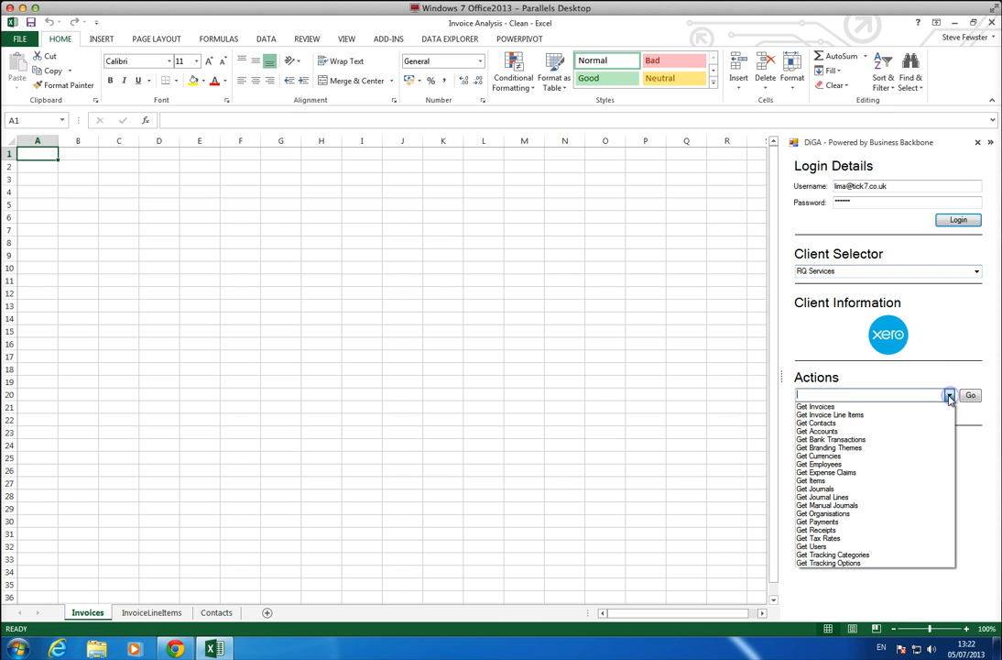
click(825, 422)
click(969, 396)
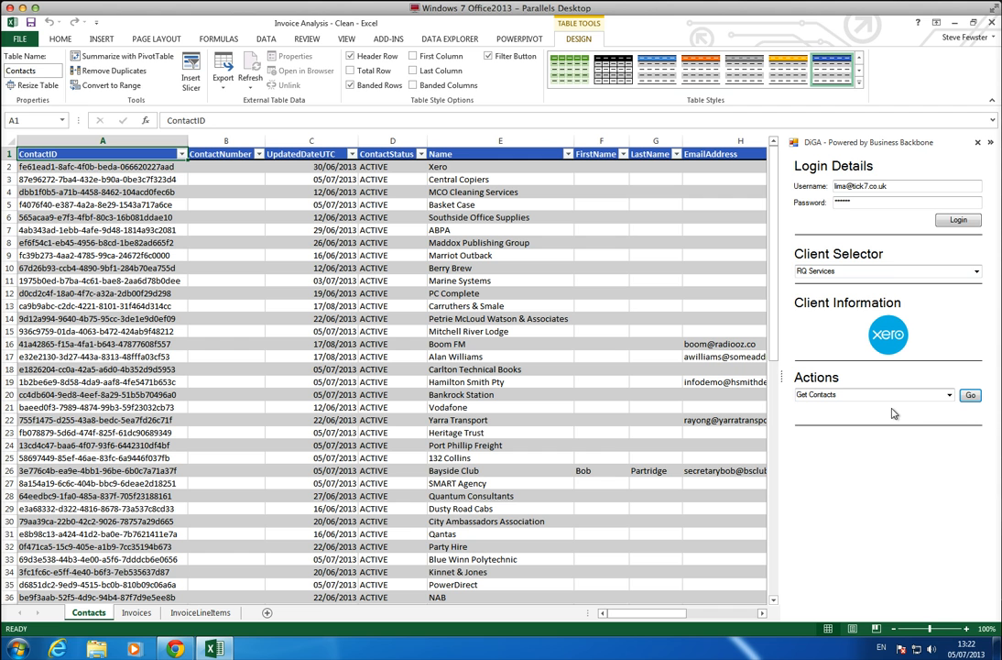
Run the Get Invoices action to import the client's invoices into the Invoices sheet.
click(861, 395)
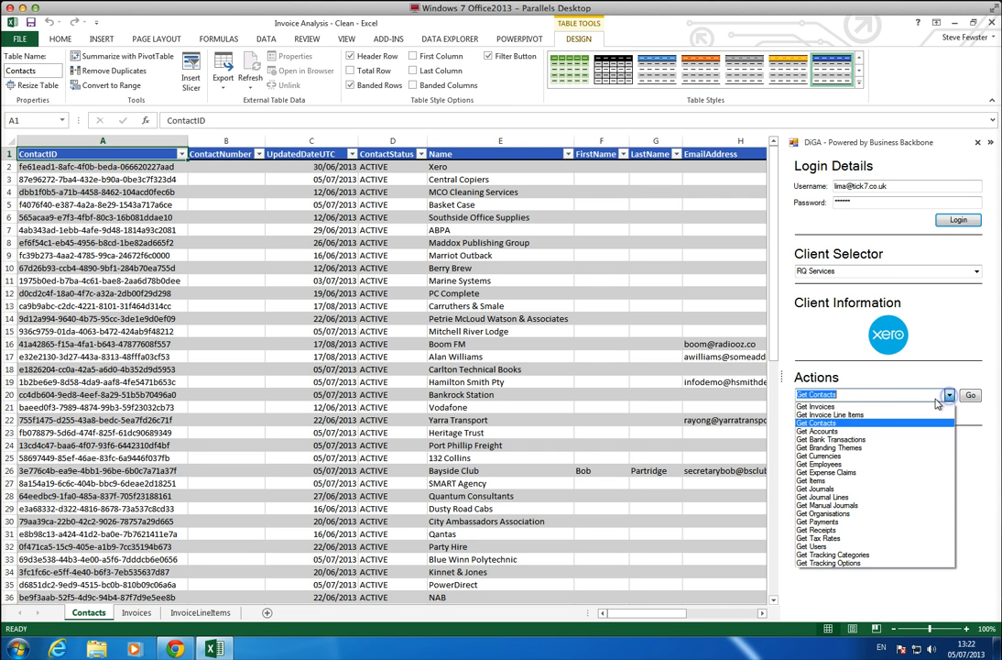
click(882, 406)
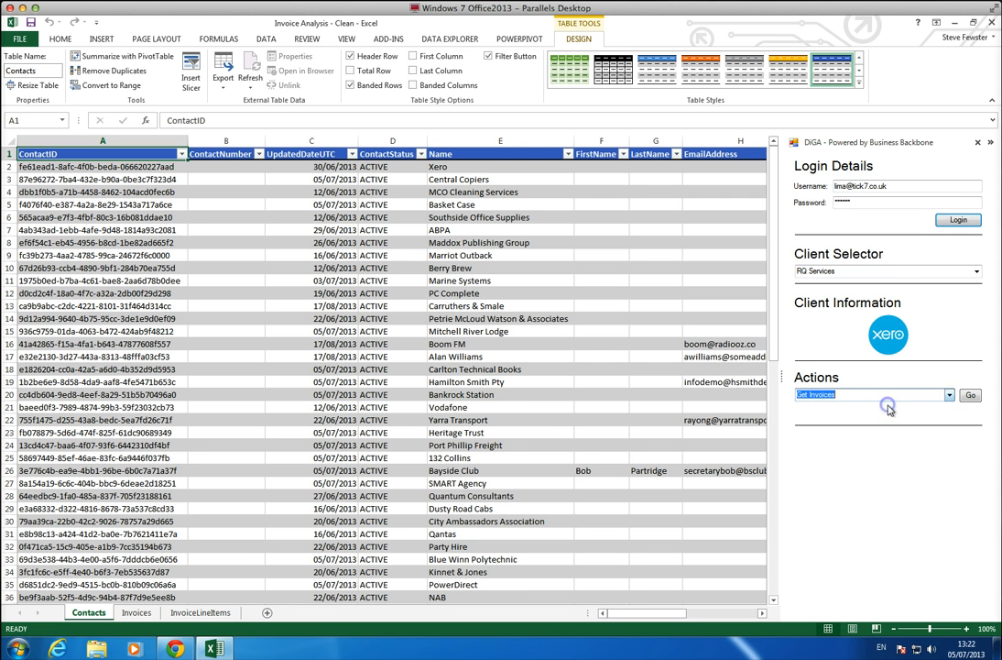
click(968, 396)
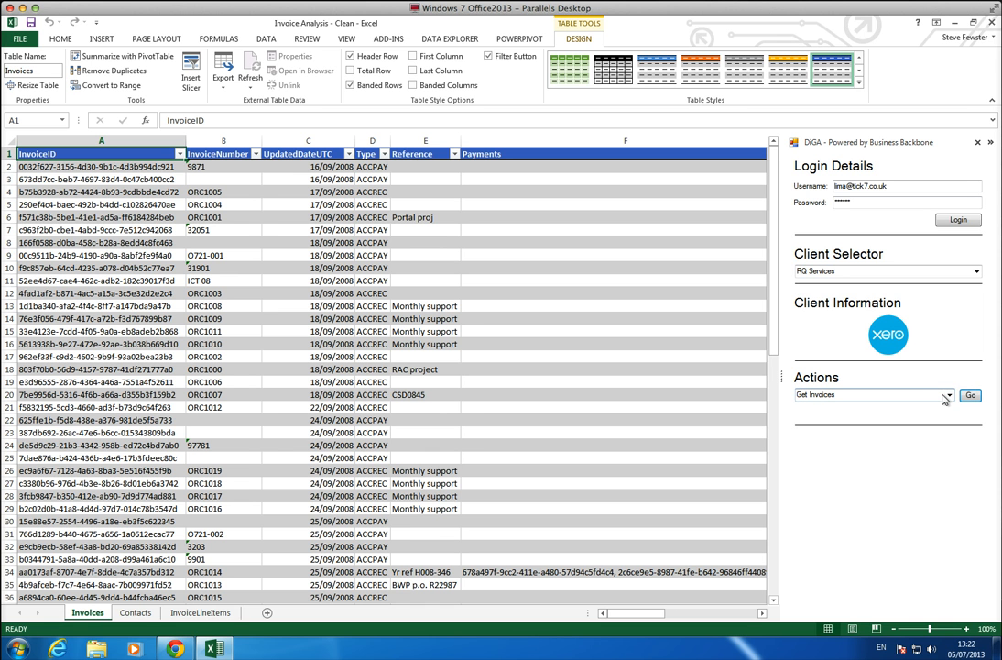
Run the Get Invoice Line Items action to import the client's invoice line items.
click(947, 395)
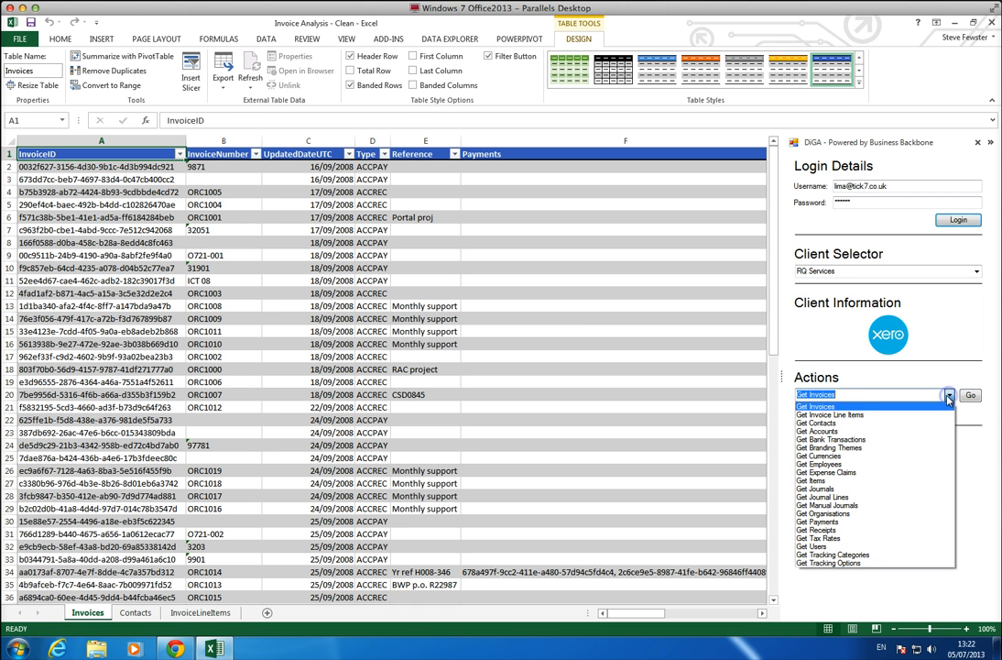
click(901, 415)
click(969, 395)
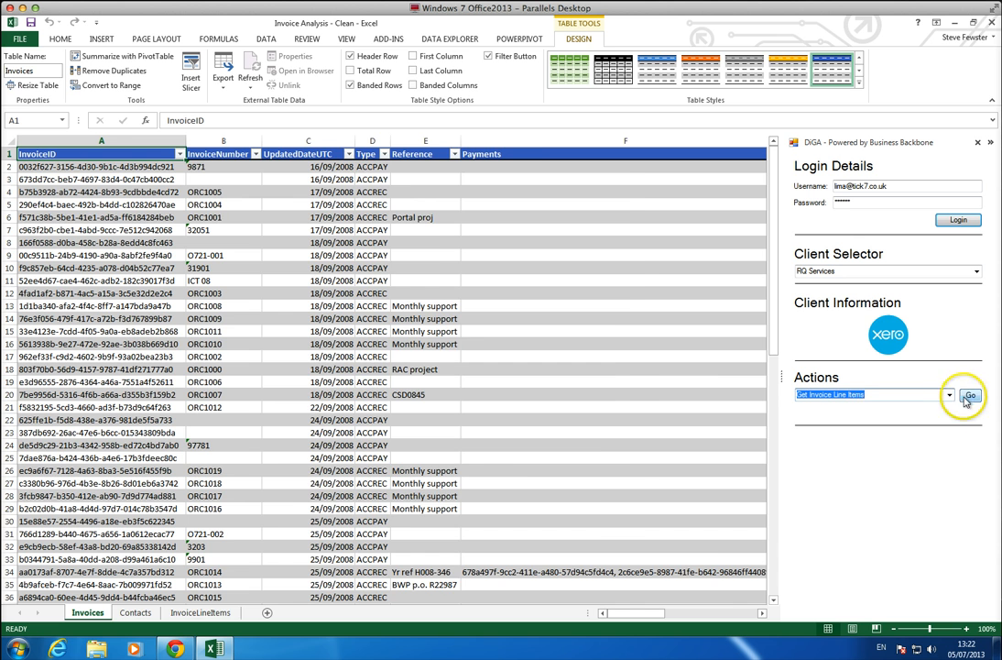
click(869, 422)
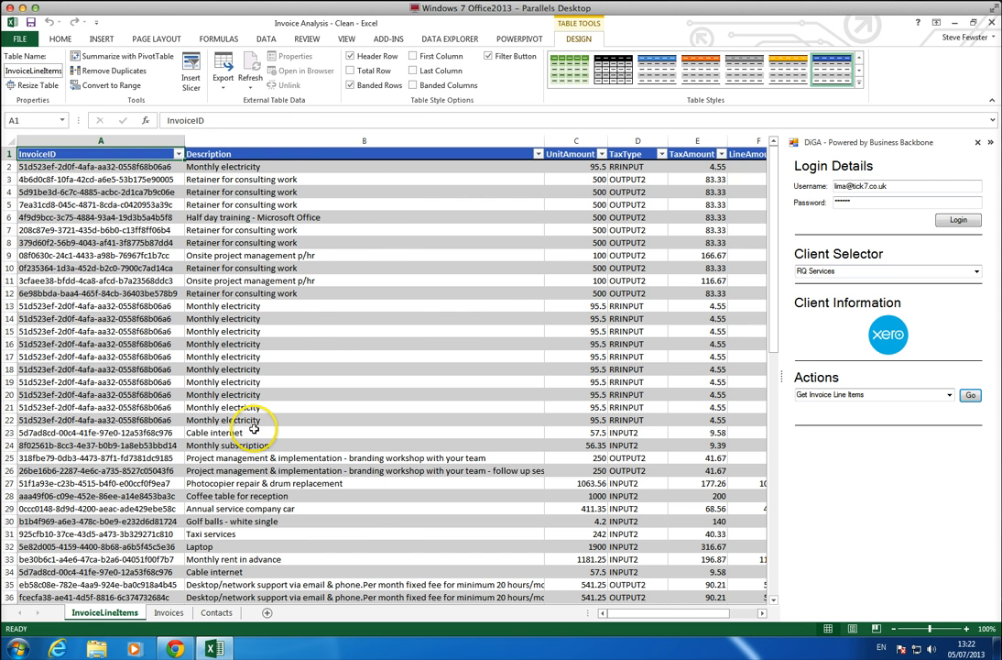
Summarize the Invoices table with a PivotTable on a new worksheet, adding the data to the Data Model.
click(170, 612)
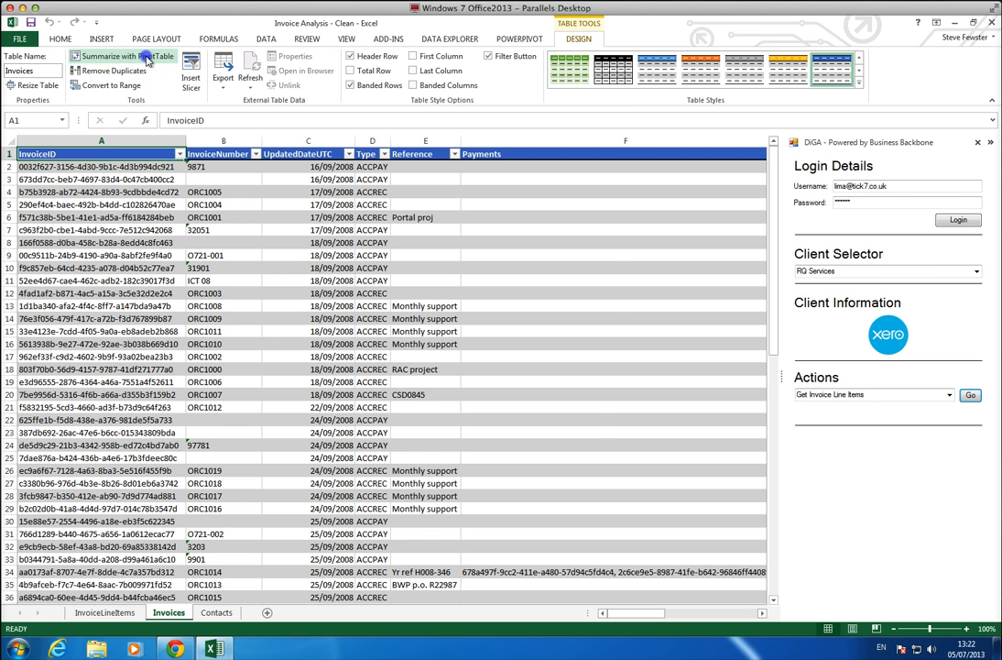
click(147, 59)
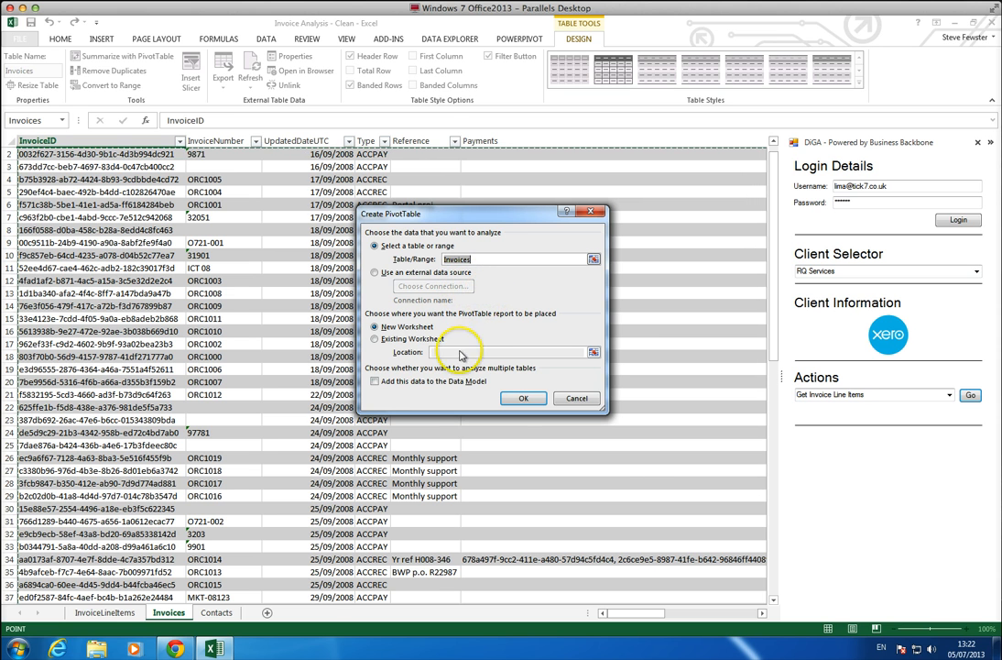
click(447, 383)
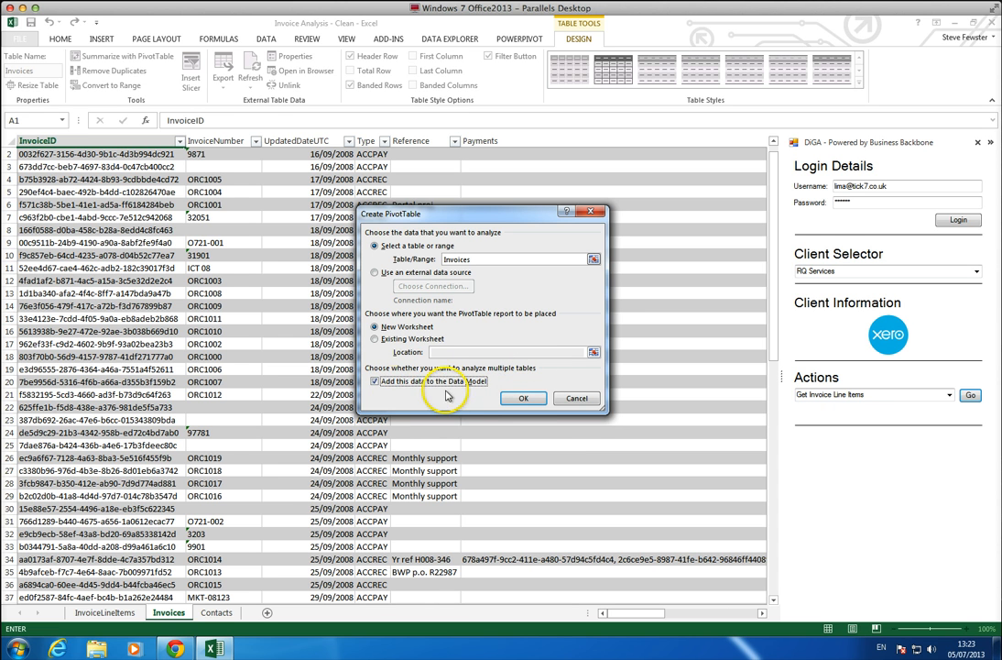
click(523, 399)
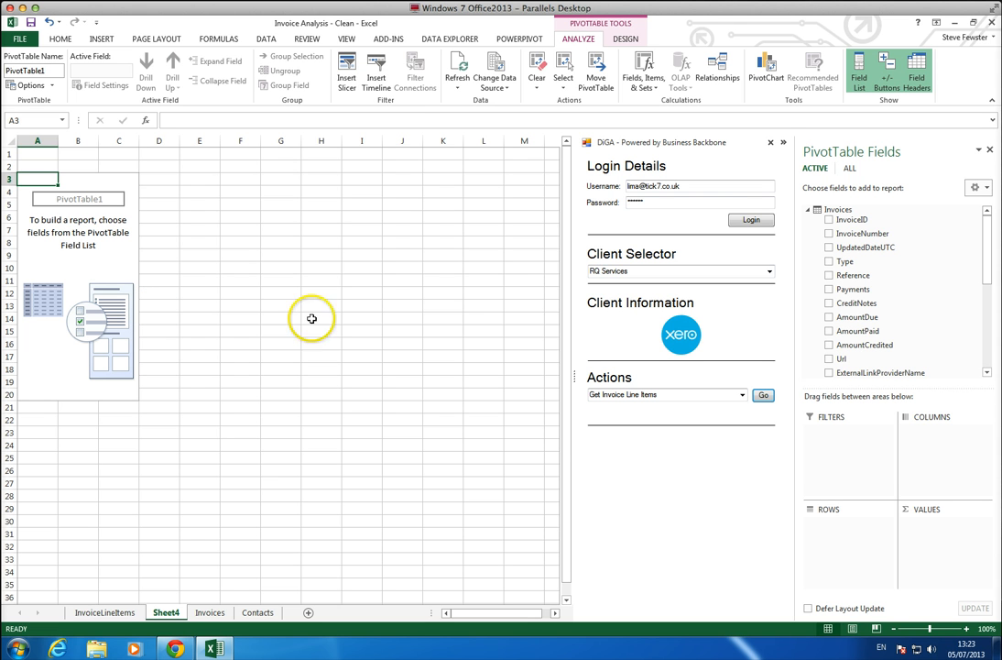
Collapse the DiGA pane, list the fields of all tables, and add Name from Contacts to the PivotTable rows.
click(783, 144)
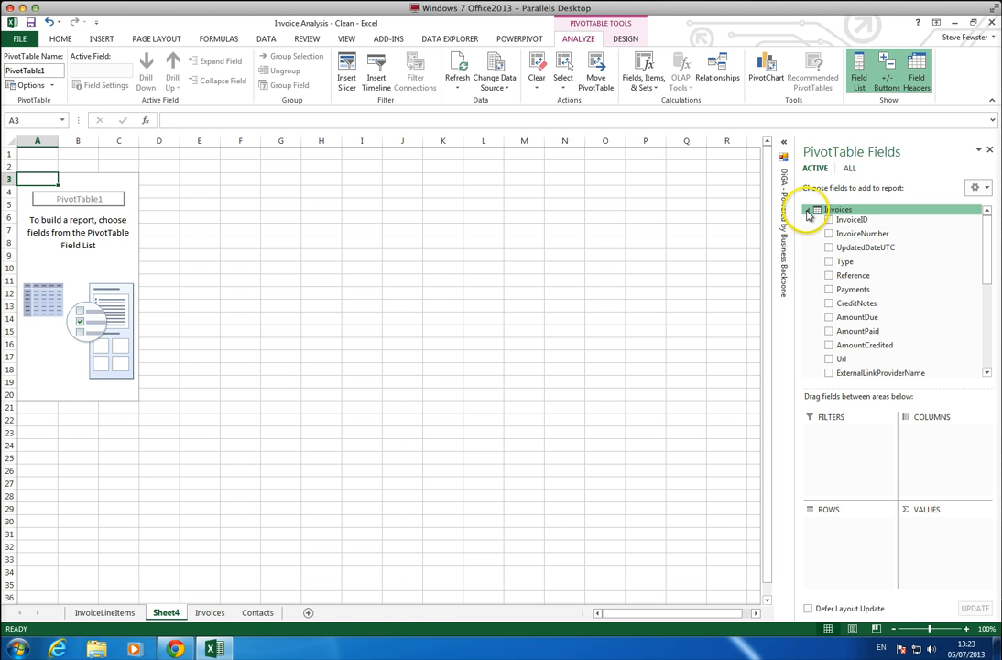
click(850, 169)
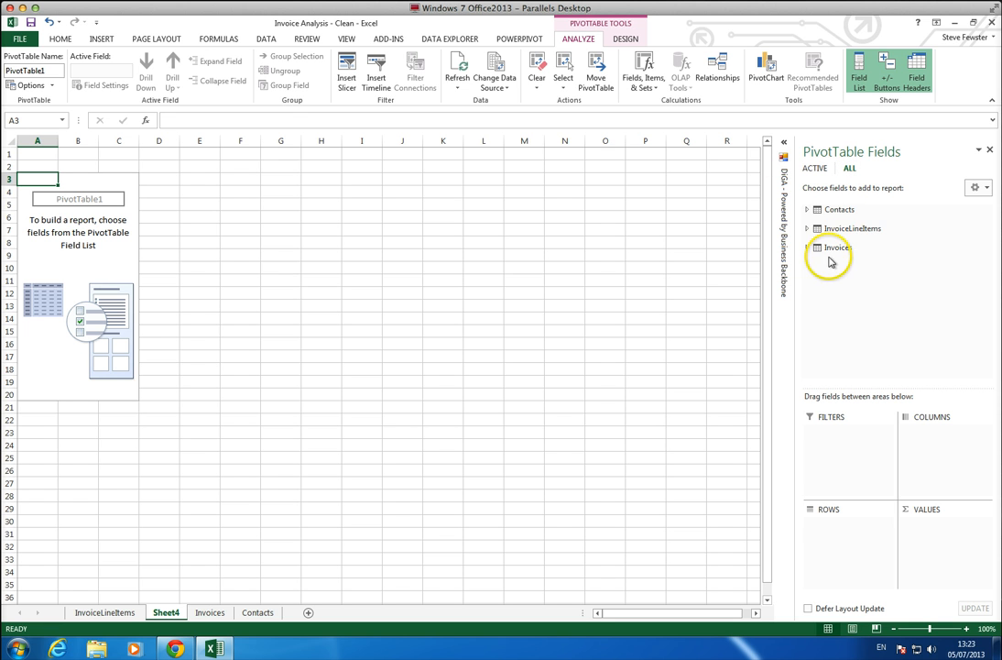
click(807, 210)
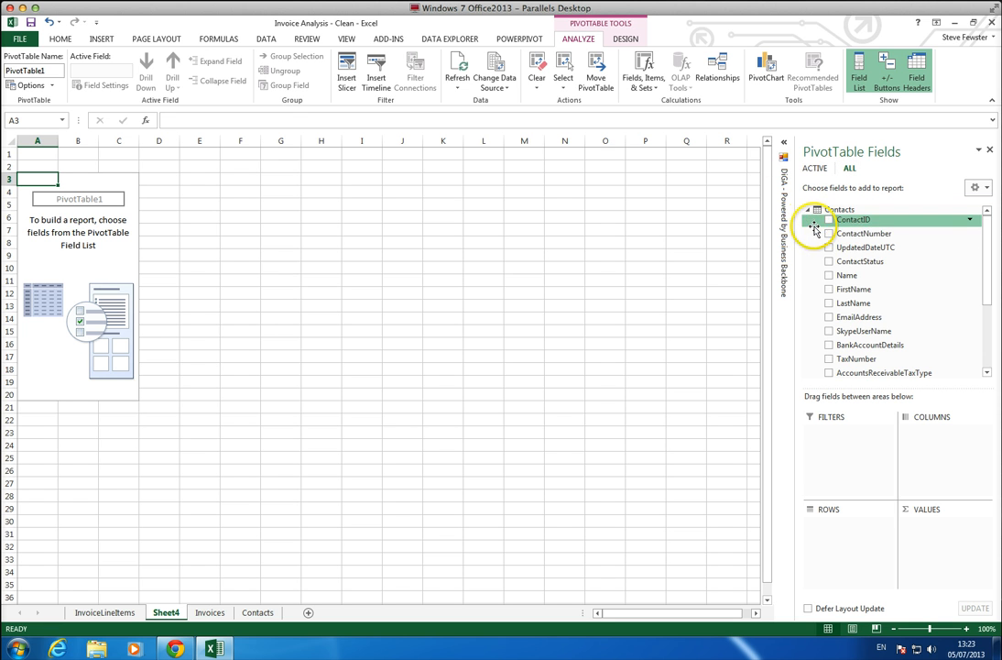
click(829, 276)
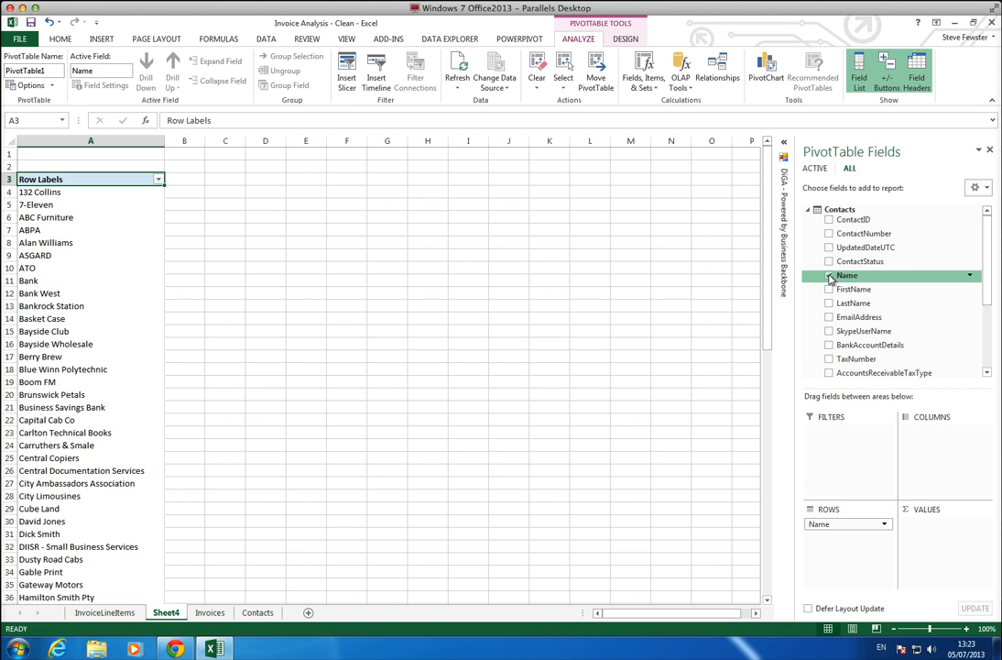
Add the SubTotal field of the Invoices table to the PivotTable values.
click(807, 211)
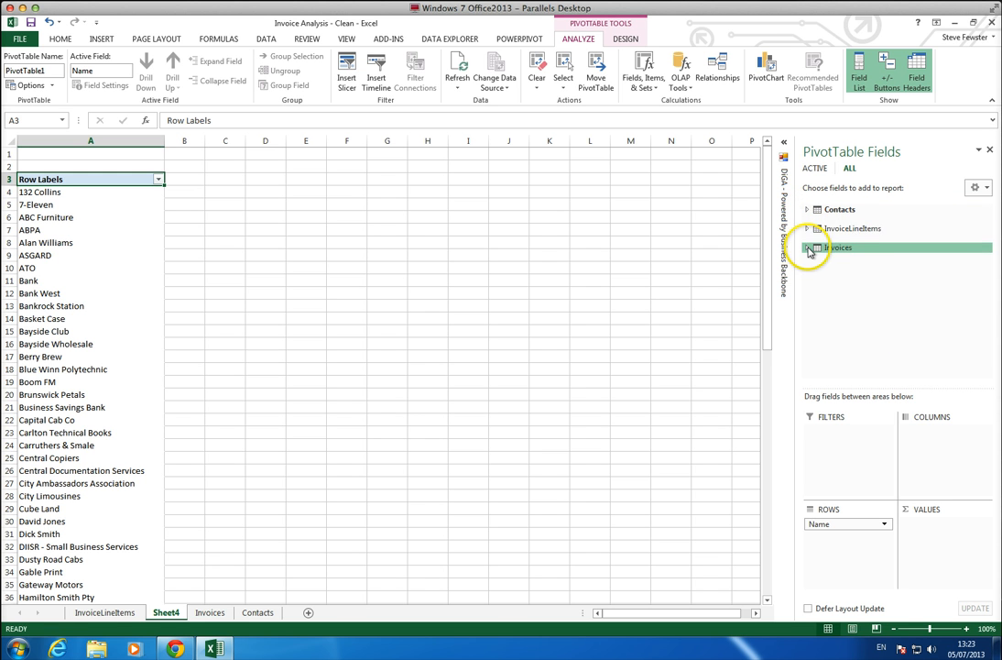
click(808, 248)
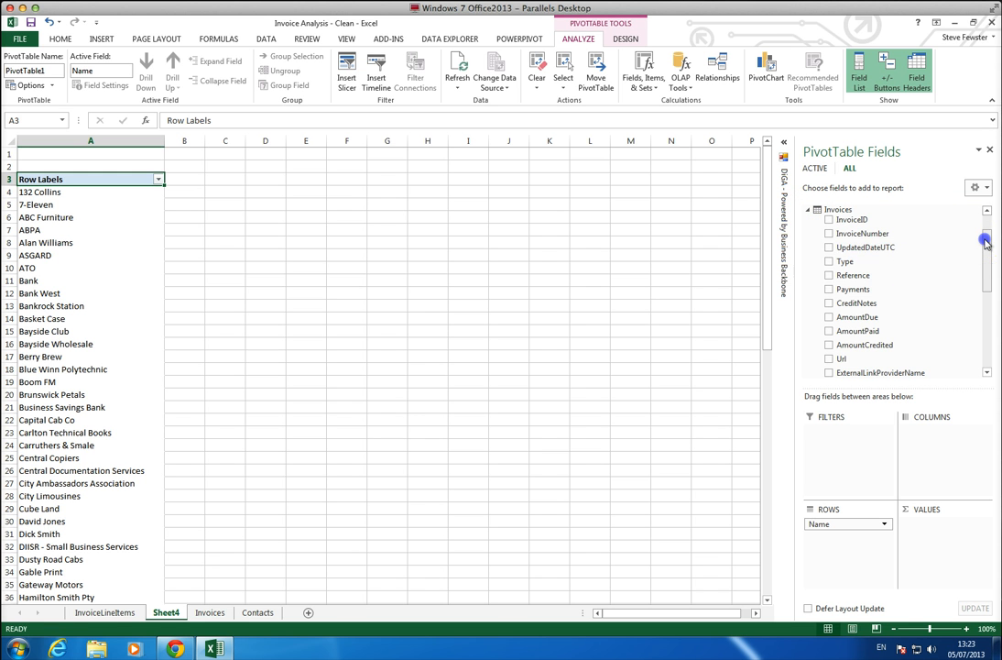
drag(986, 239, 989, 318)
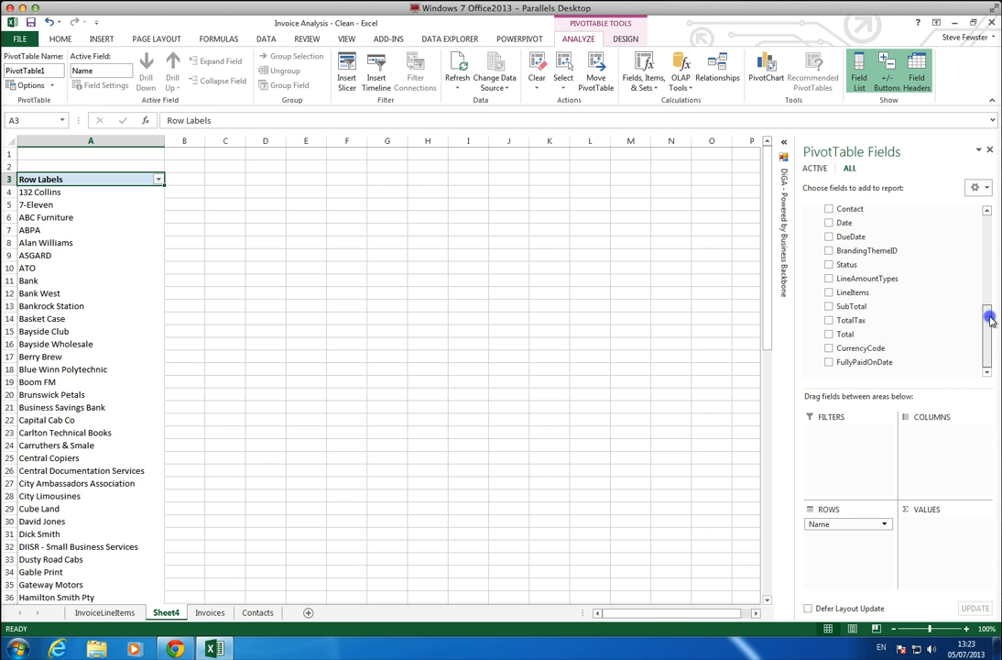
click(829, 307)
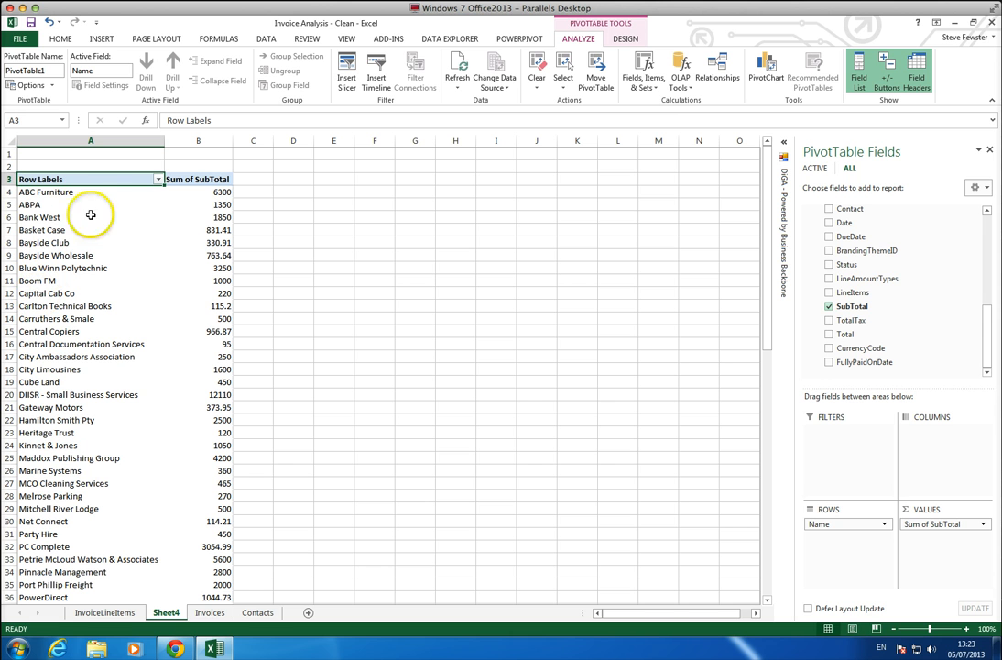
Format the PivotTable's Sum of SubTotal value field with the Currency number format.
click(194, 192)
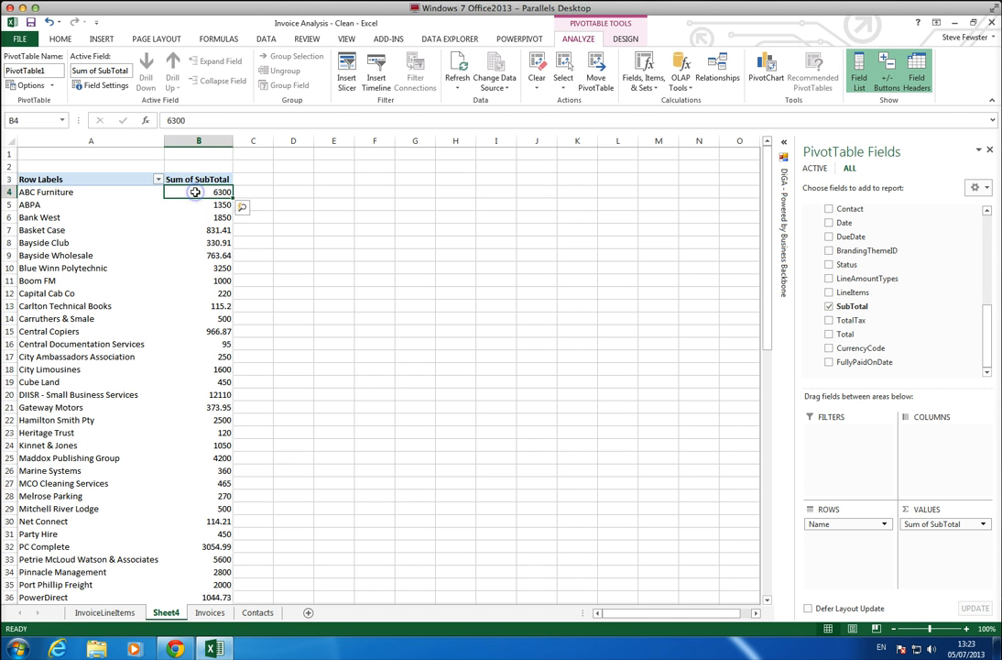
right_click(194, 192)
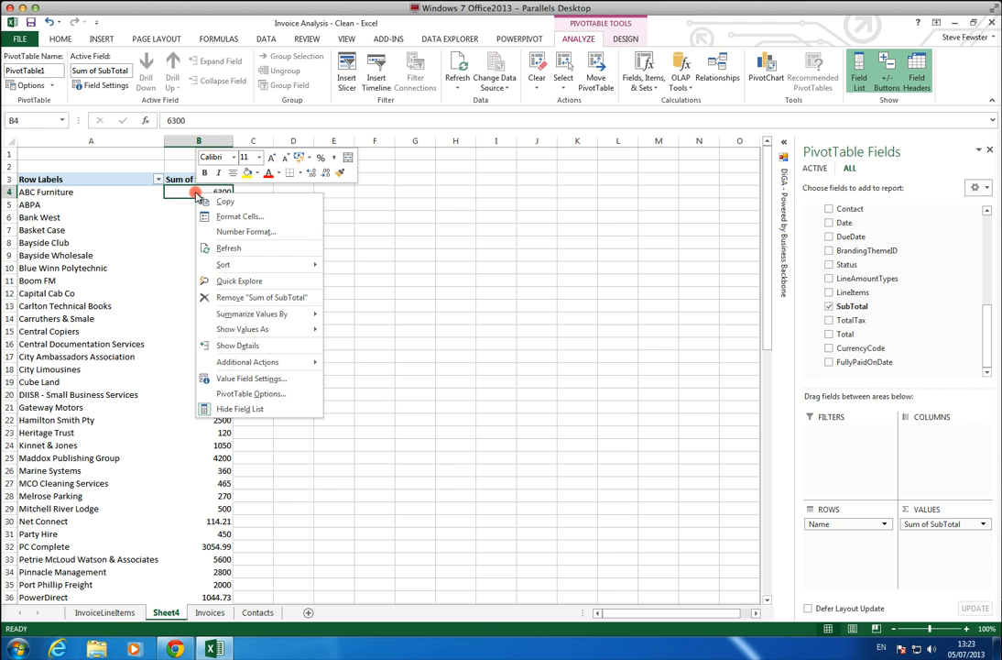
click(249, 378)
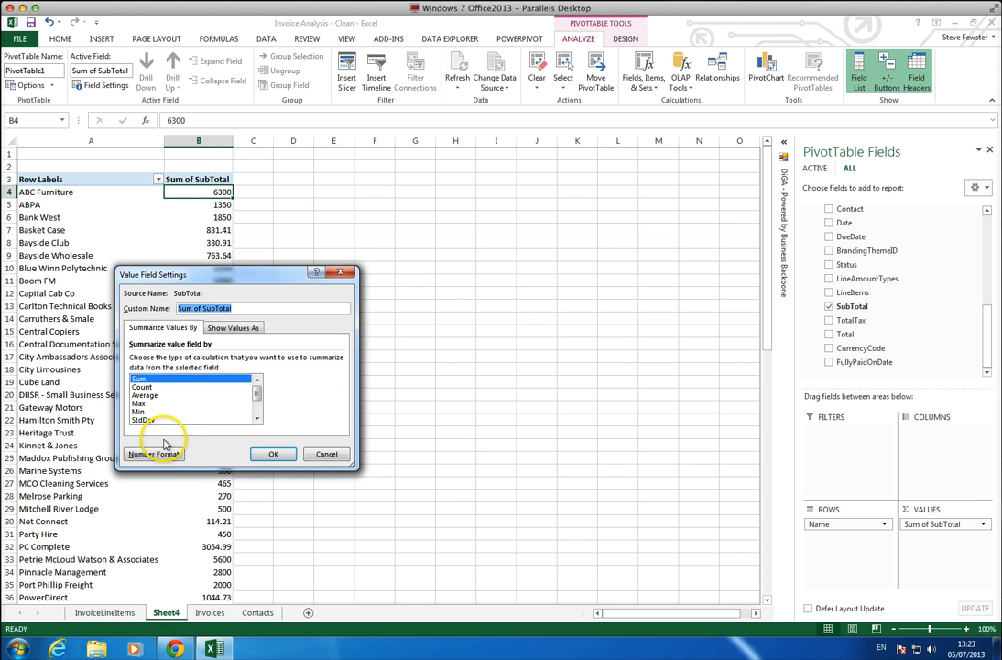
click(156, 452)
click(97, 294)
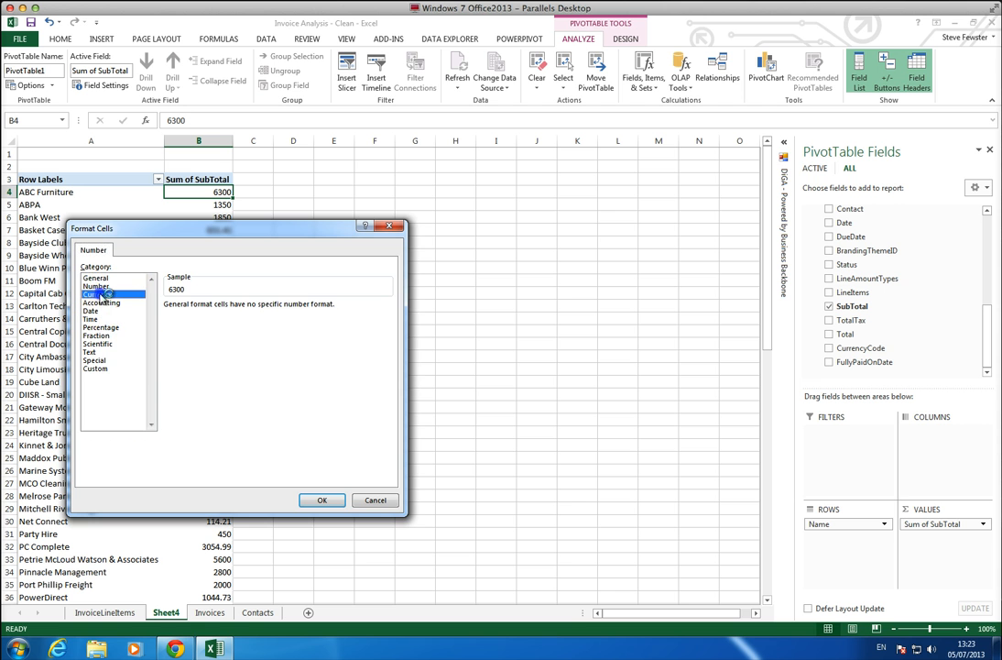
click(312, 500)
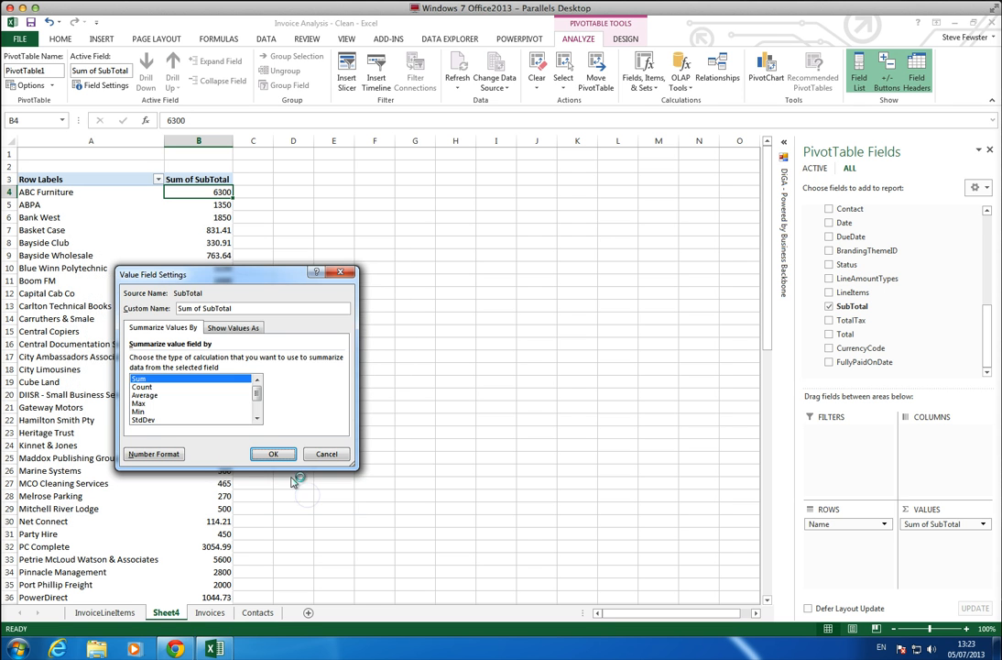
click(269, 453)
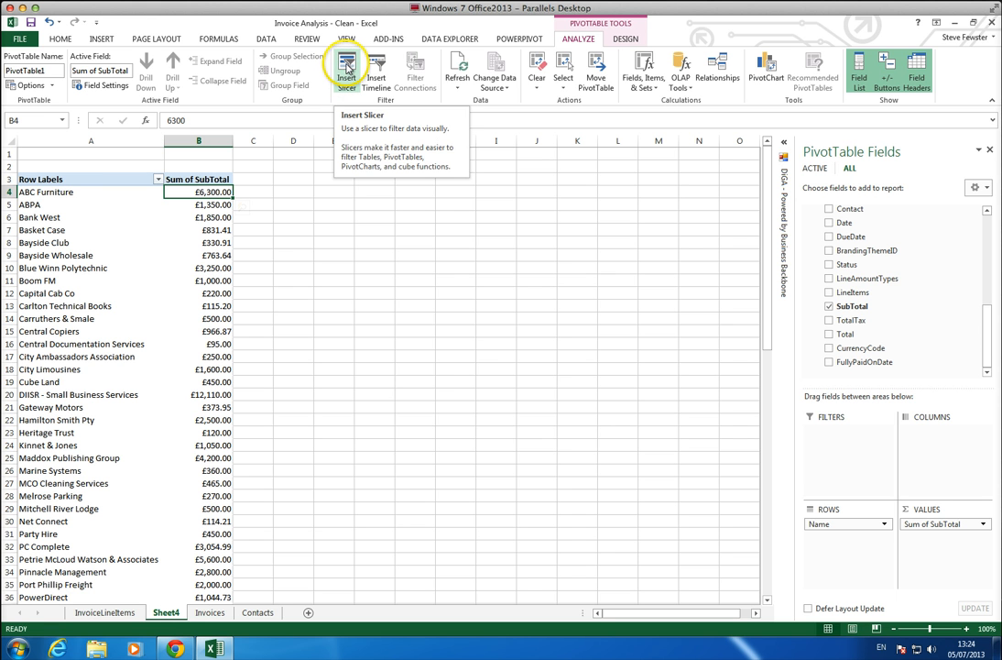
Insert a slicer for the Type field of the Invoices table and place it beside the top of the PivotTable.
click(347, 66)
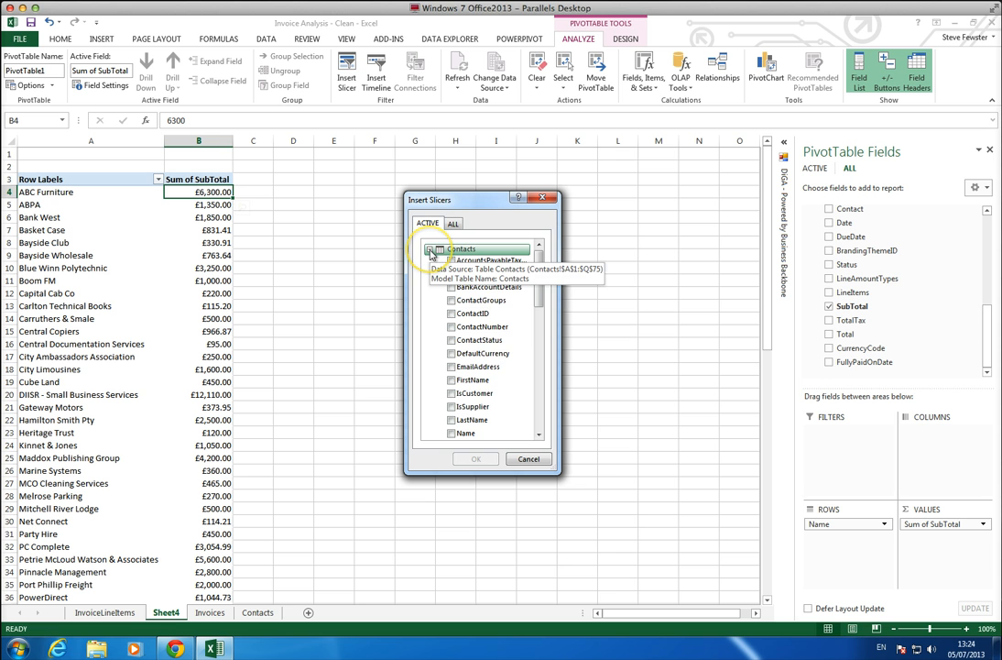
click(430, 250)
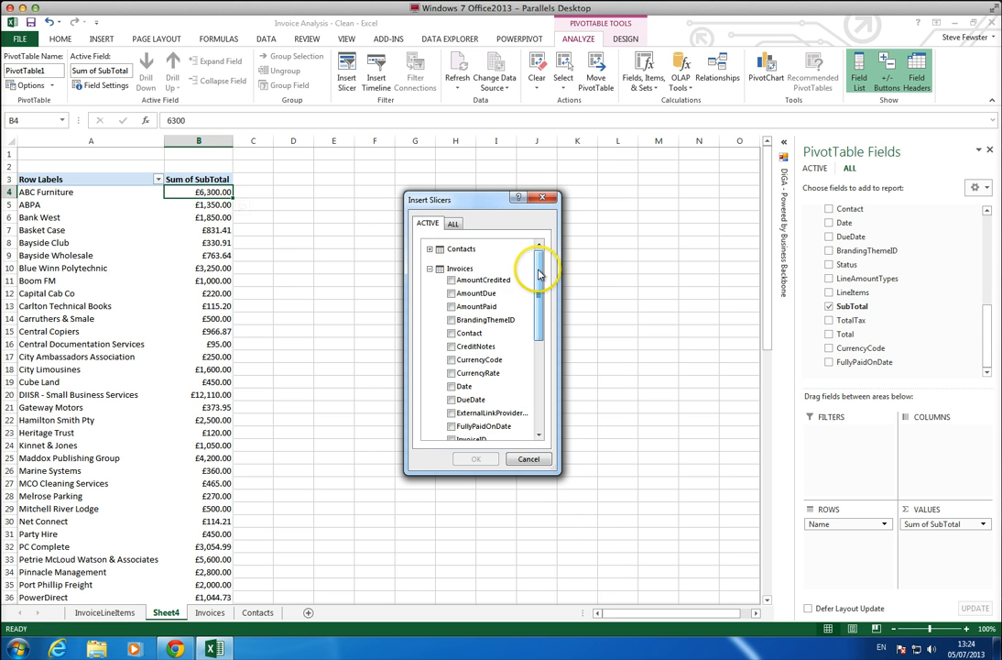
drag(539, 272, 540, 371)
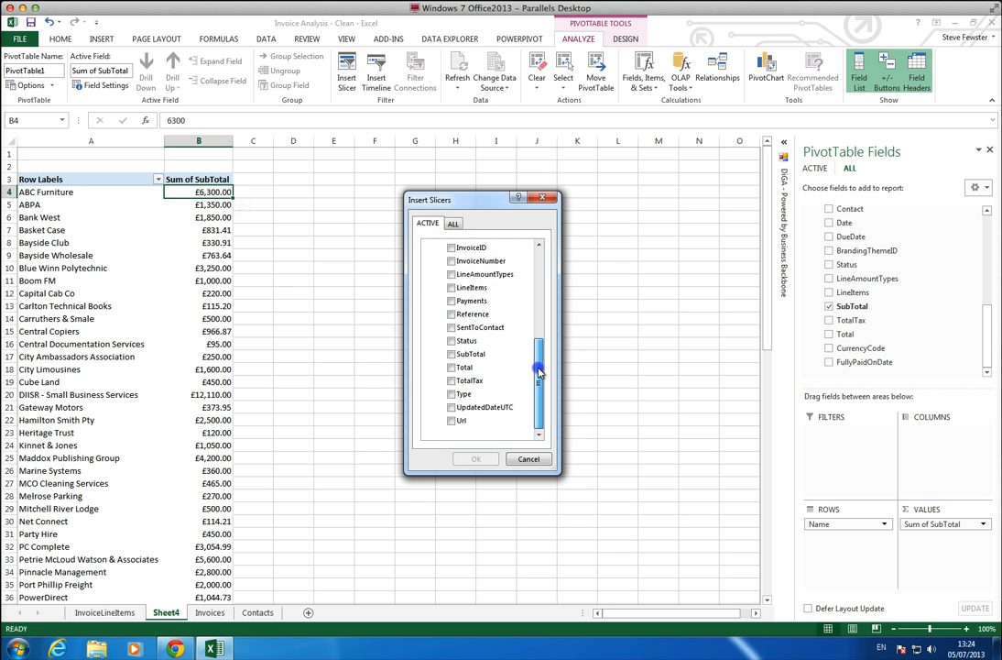
click(452, 394)
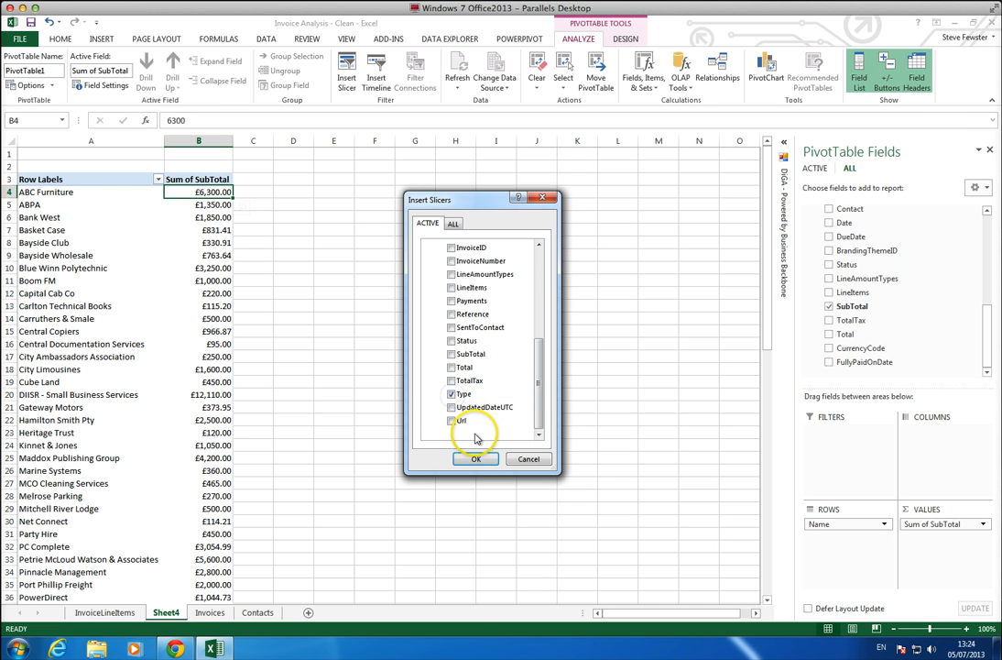
click(474, 458)
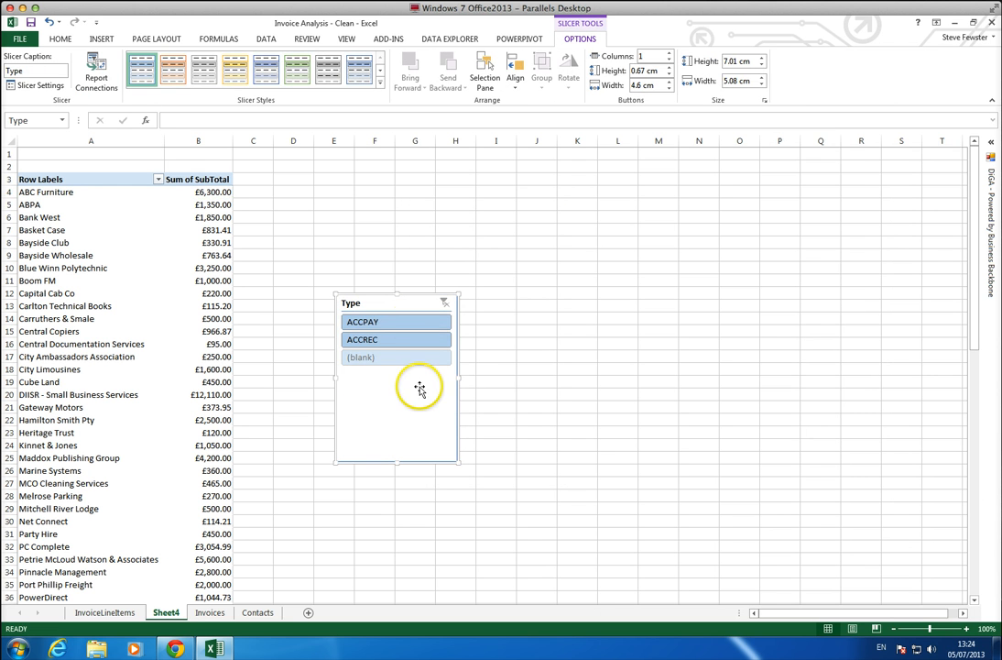
drag(410, 302, 390, 167)
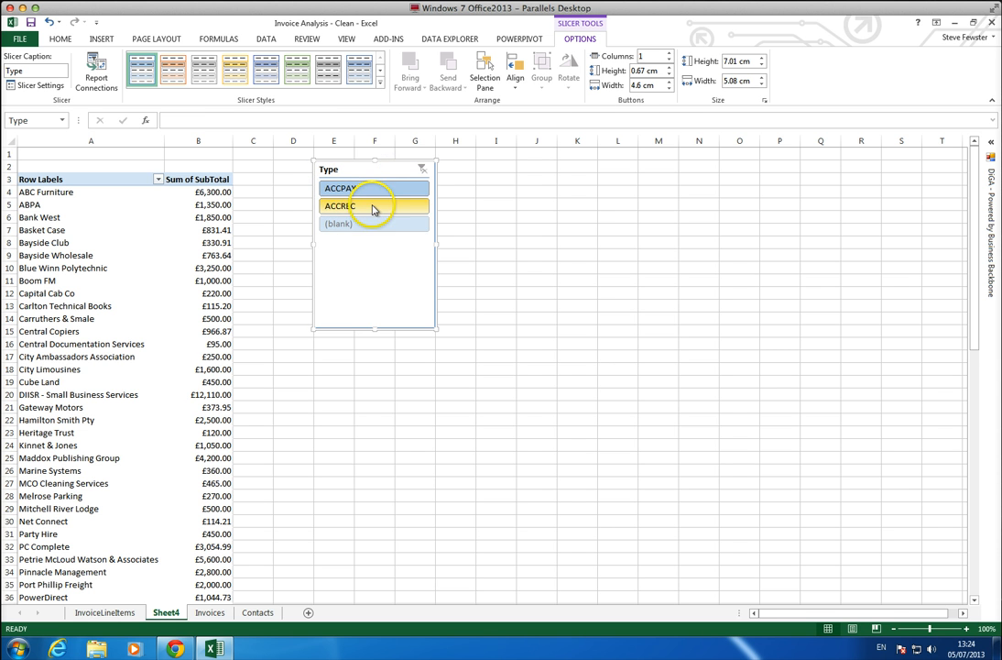
Compare the ACCPAY and ACCREC invoices by alternating the Type slicer, leaving the PivotTable filtered to ACCREC.
click(373, 207)
click(376, 191)
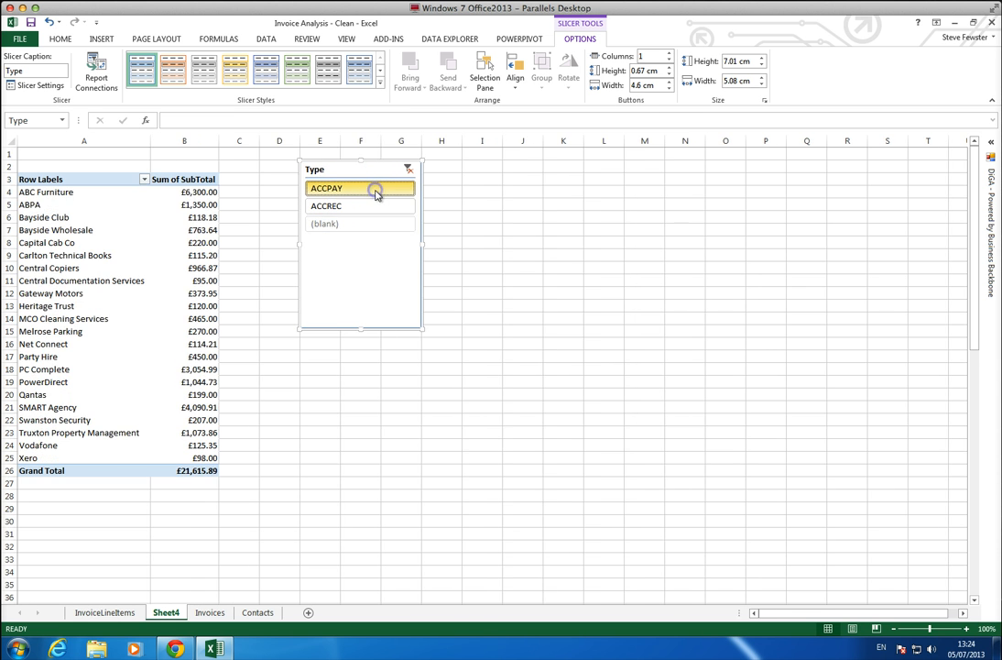
click(360, 209)
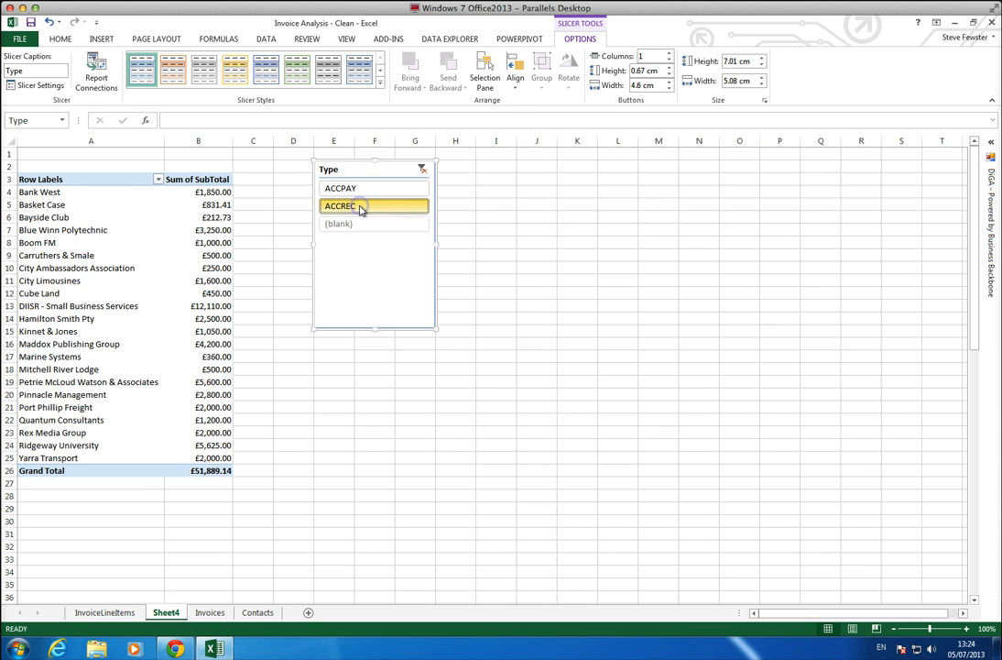
click(365, 191)
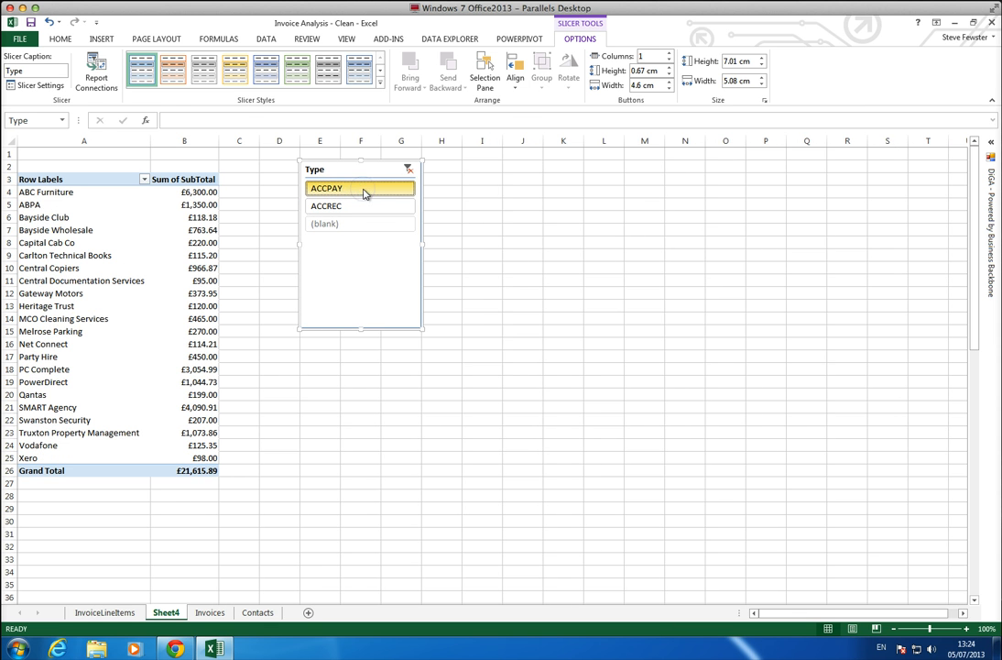
click(363, 205)
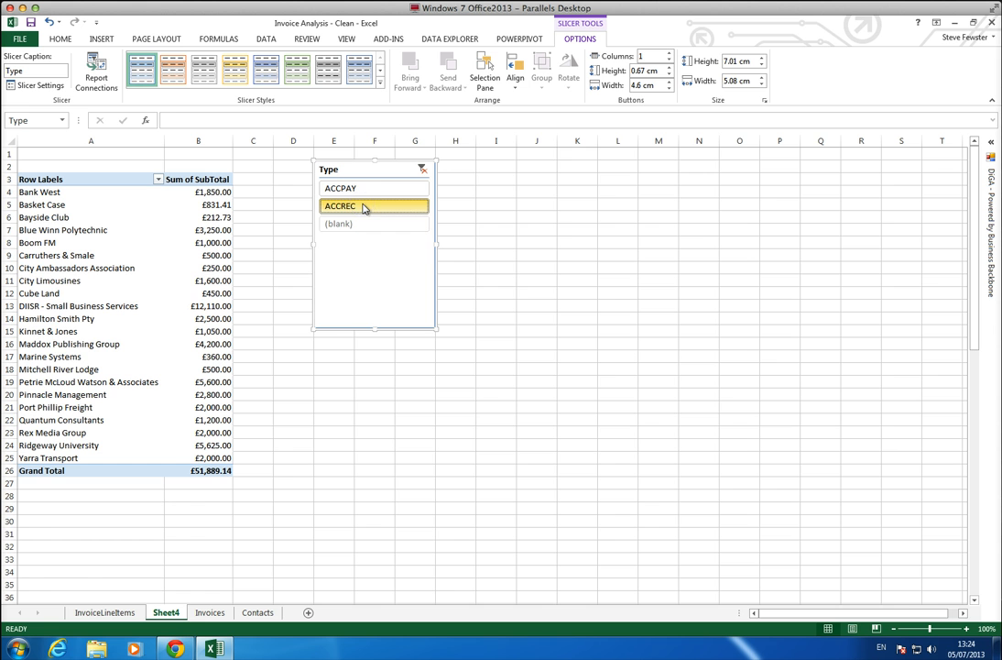
click(364, 189)
click(366, 206)
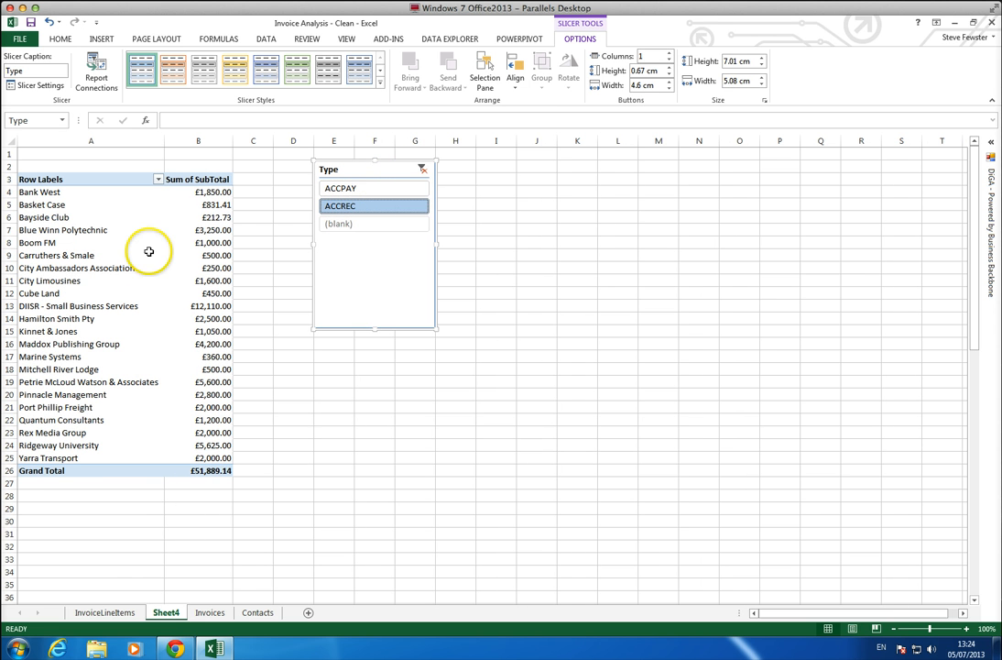
Insert a slicer for the Status field of the Invoices table and place it next to the Type slicer.
click(99, 274)
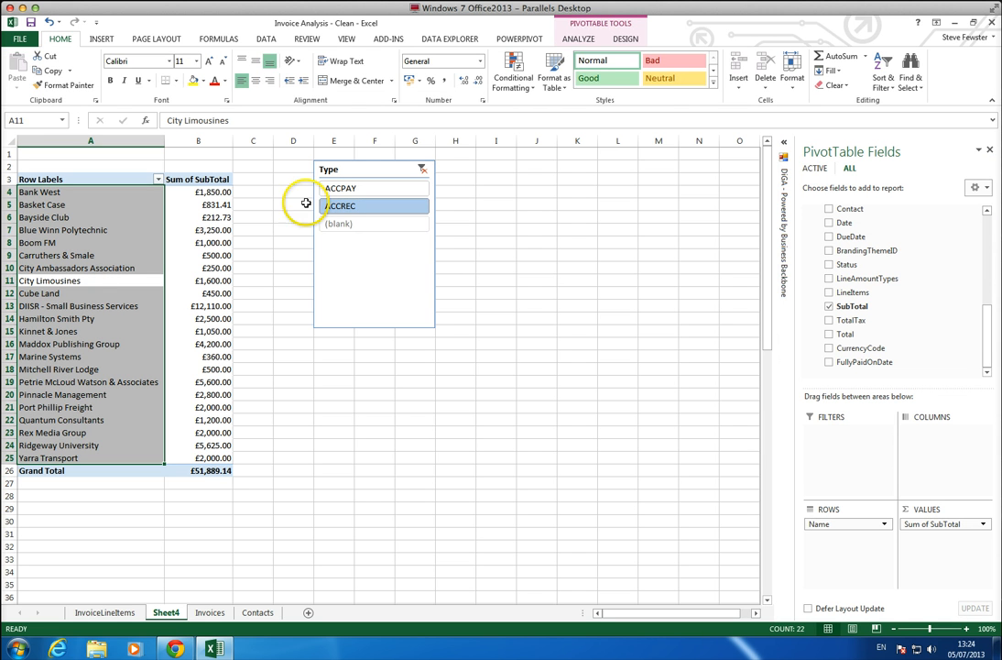
click(587, 41)
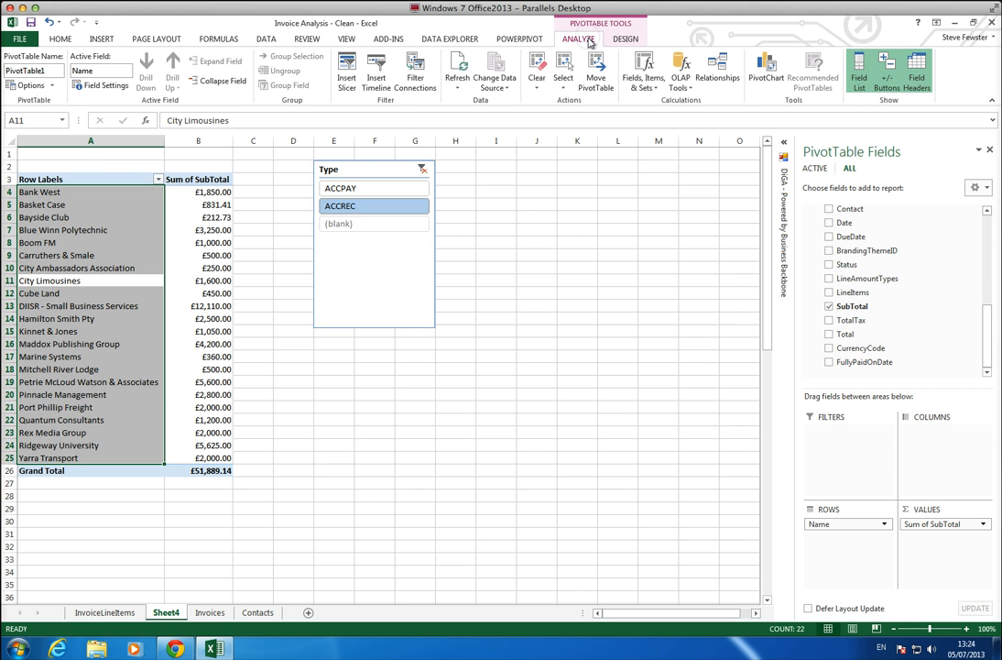
click(347, 73)
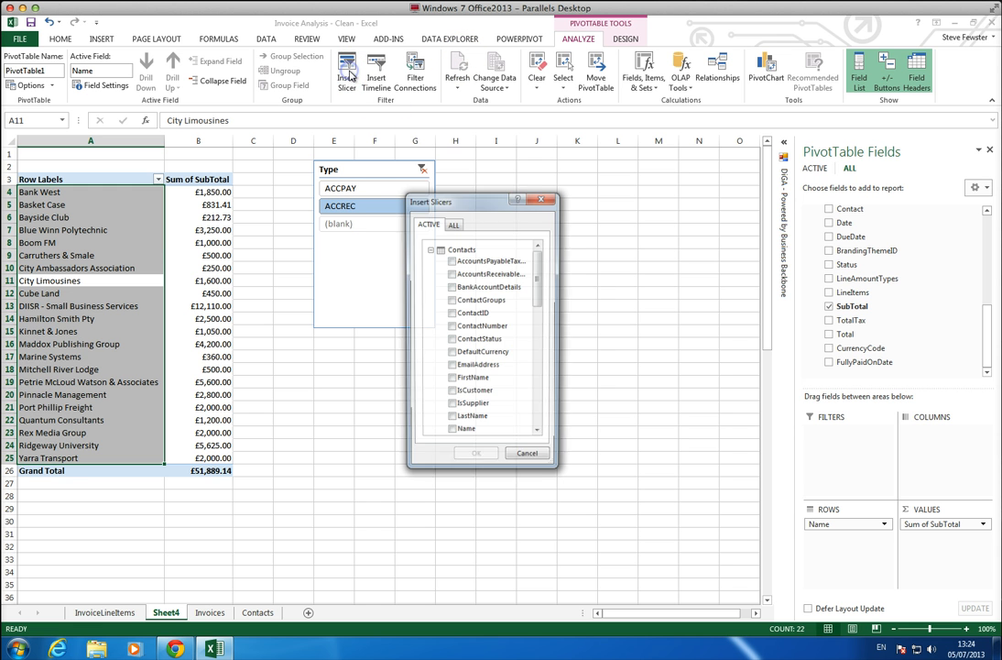
click(430, 249)
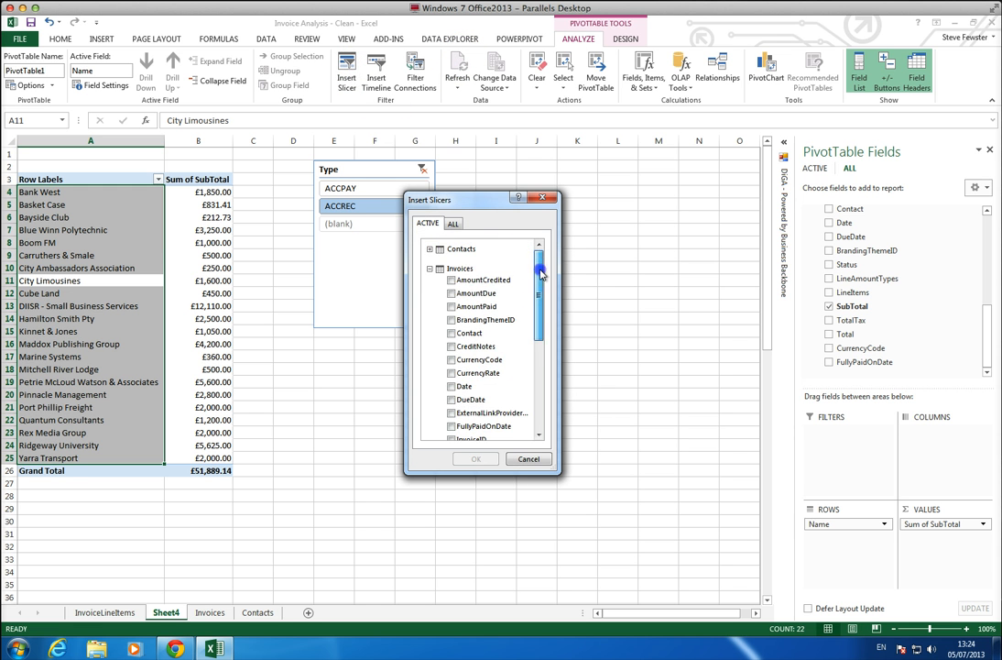
drag(539, 288, 539, 371)
click(451, 340)
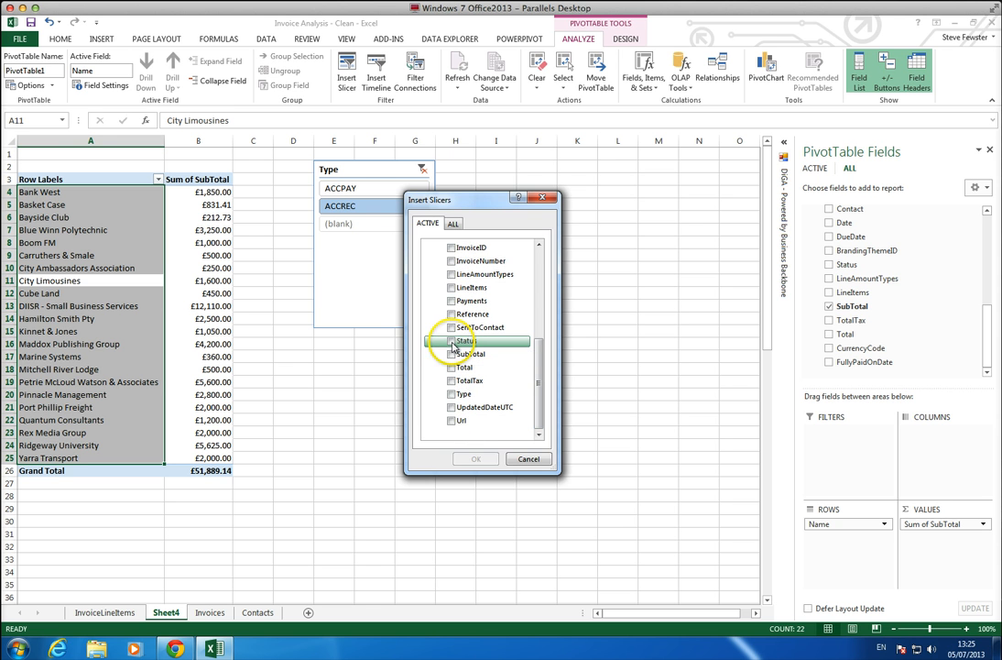
click(475, 458)
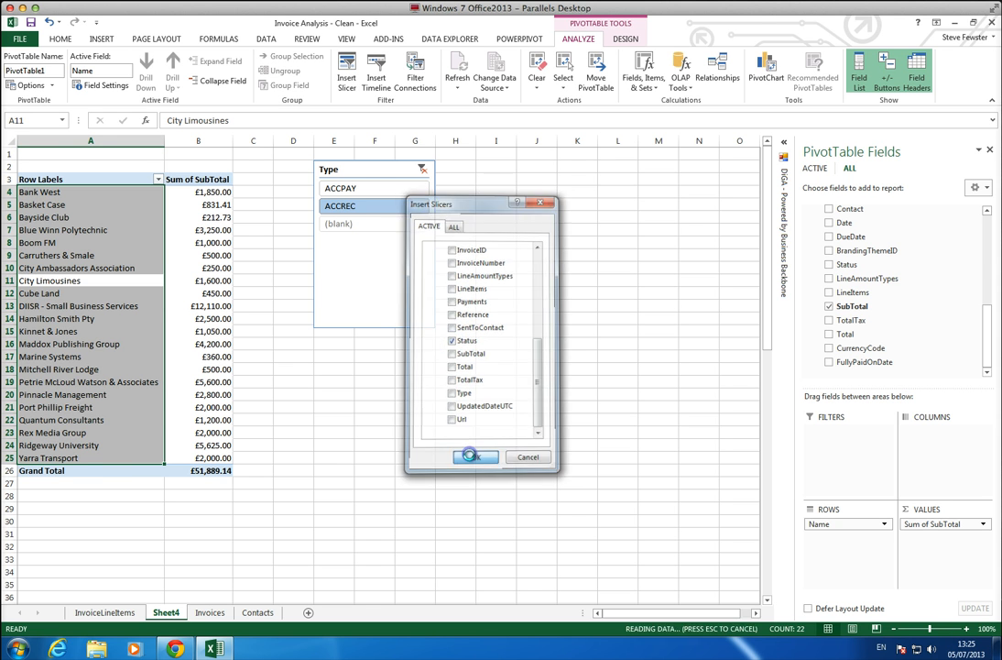
drag(416, 305, 522, 177)
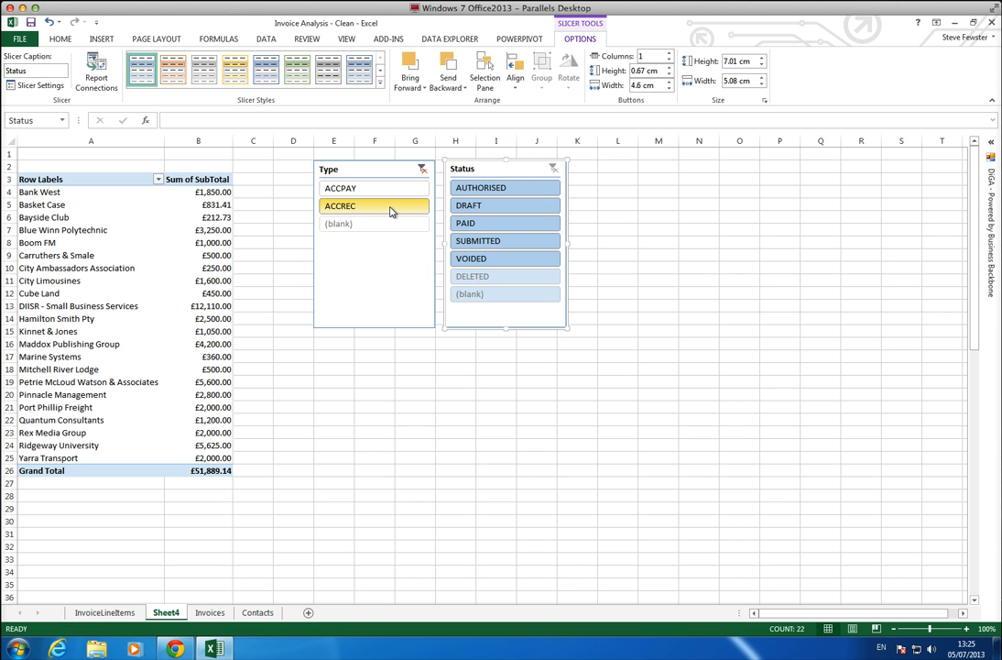
Filter the PivotTable to AUTHORISED invoices with the Status slicer and sort the subtotals from largest to smallest.
click(490, 187)
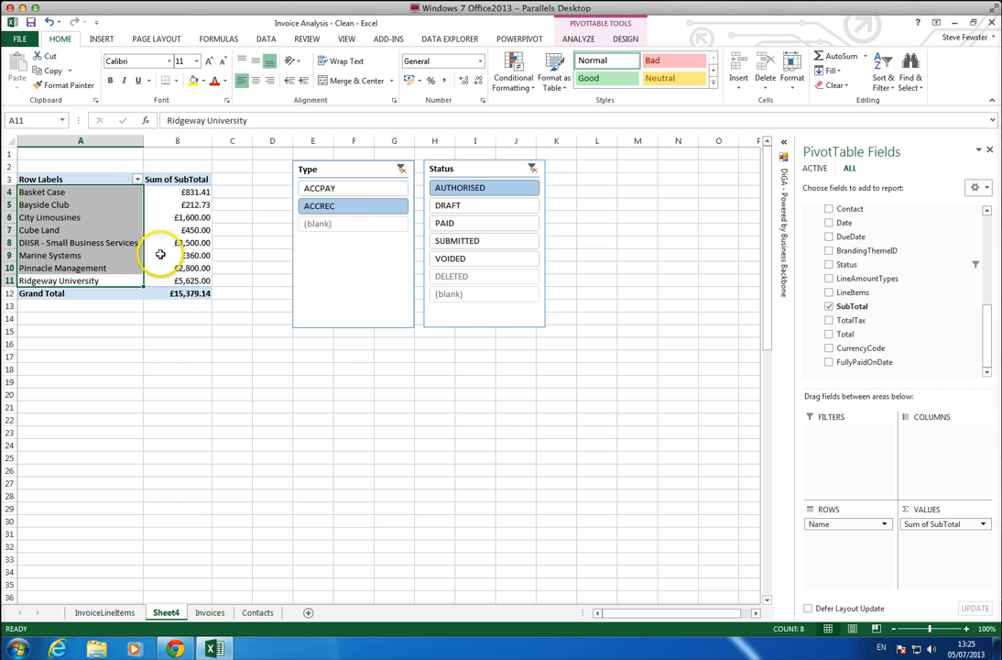
click(181, 192)
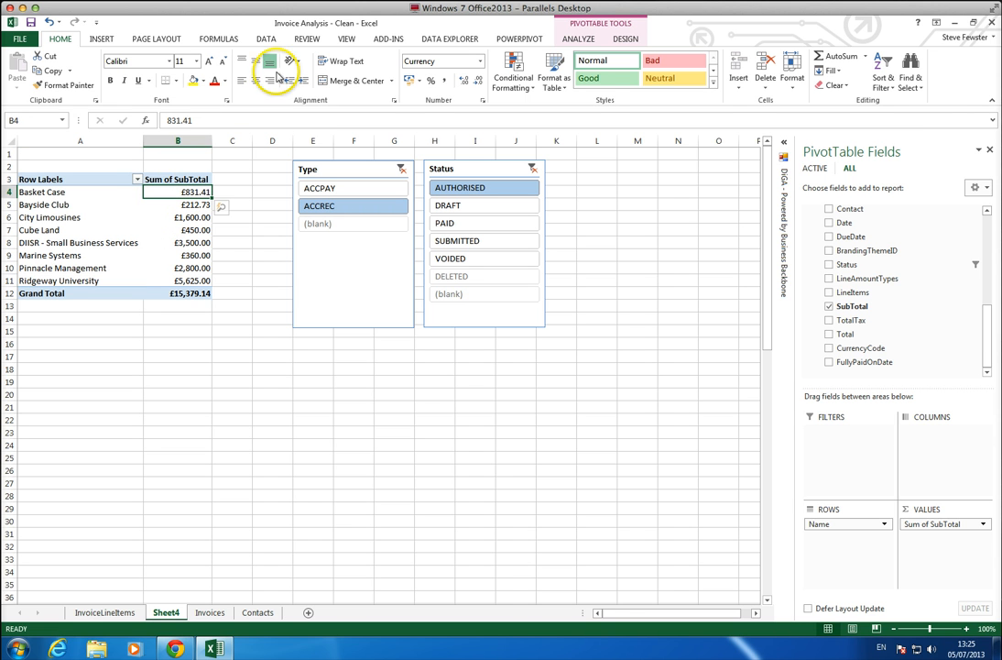
click(266, 40)
click(284, 82)
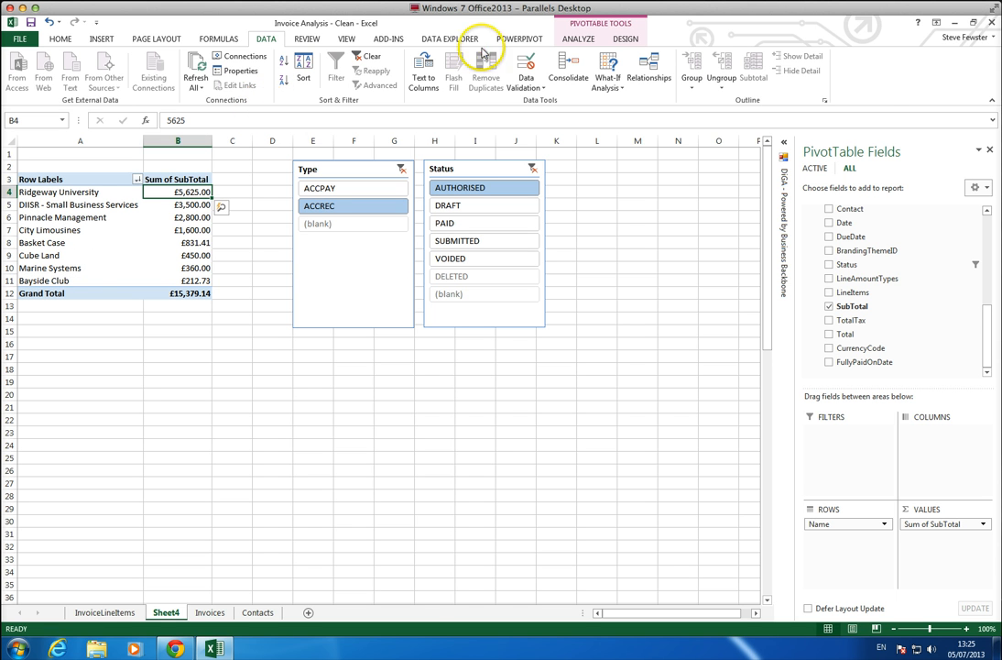
Insert a column PivotChart, place it below the slicers and enlarge it to about 17.7 cm wide by 10.2 cm high.
click(578, 38)
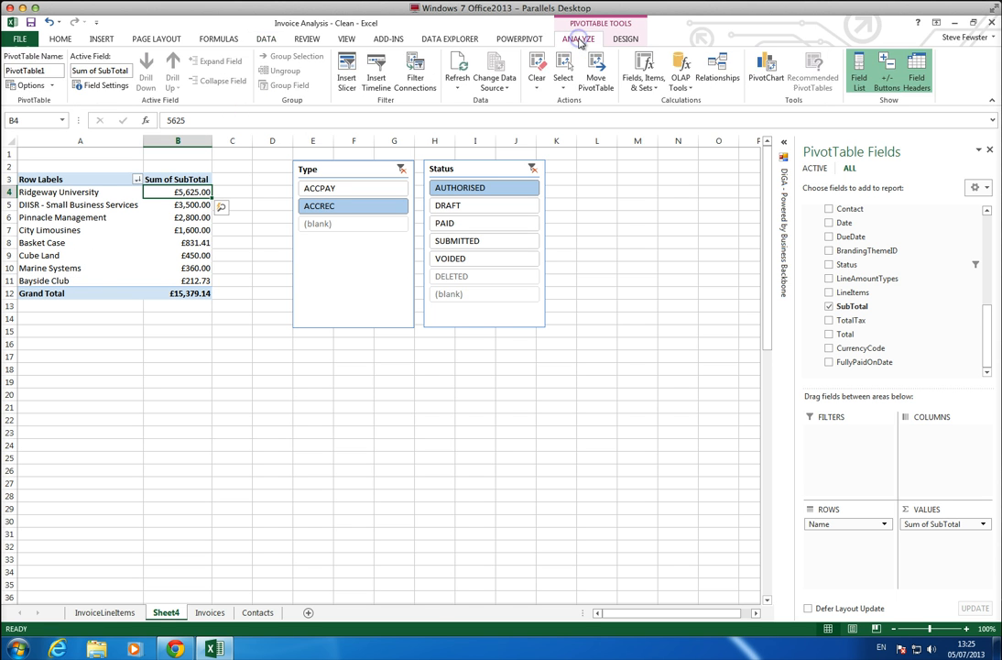
click(767, 66)
mouse_move(336, 274)
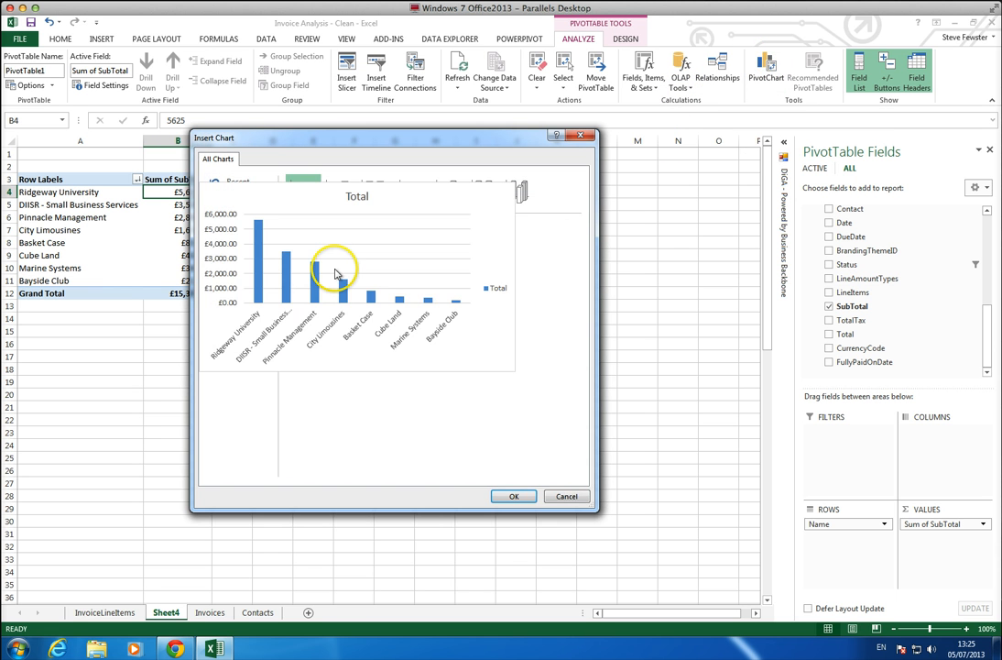
click(516, 494)
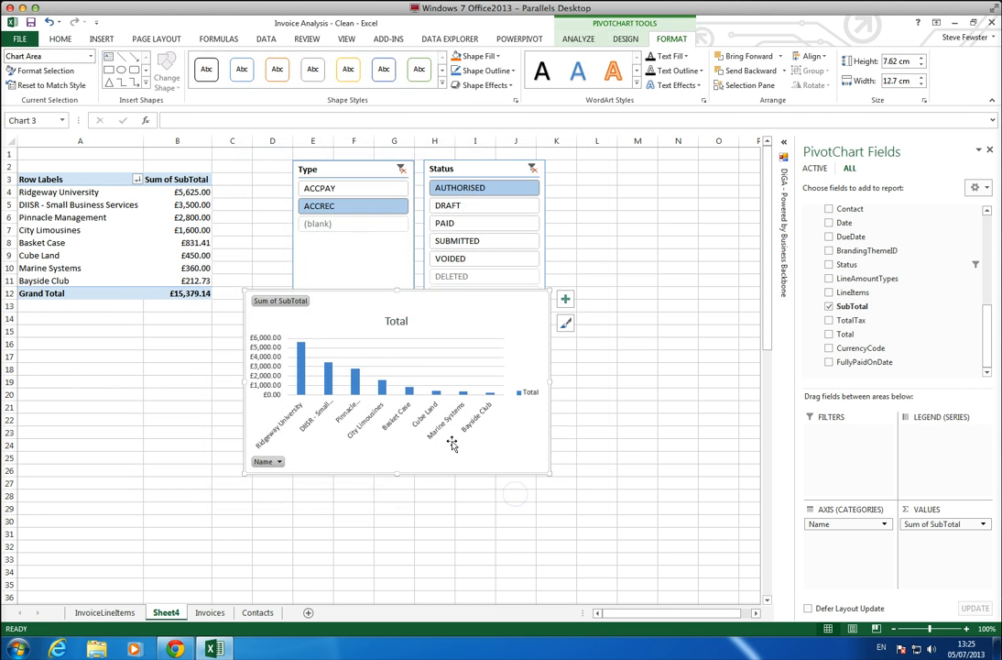
drag(456, 316, 501, 369)
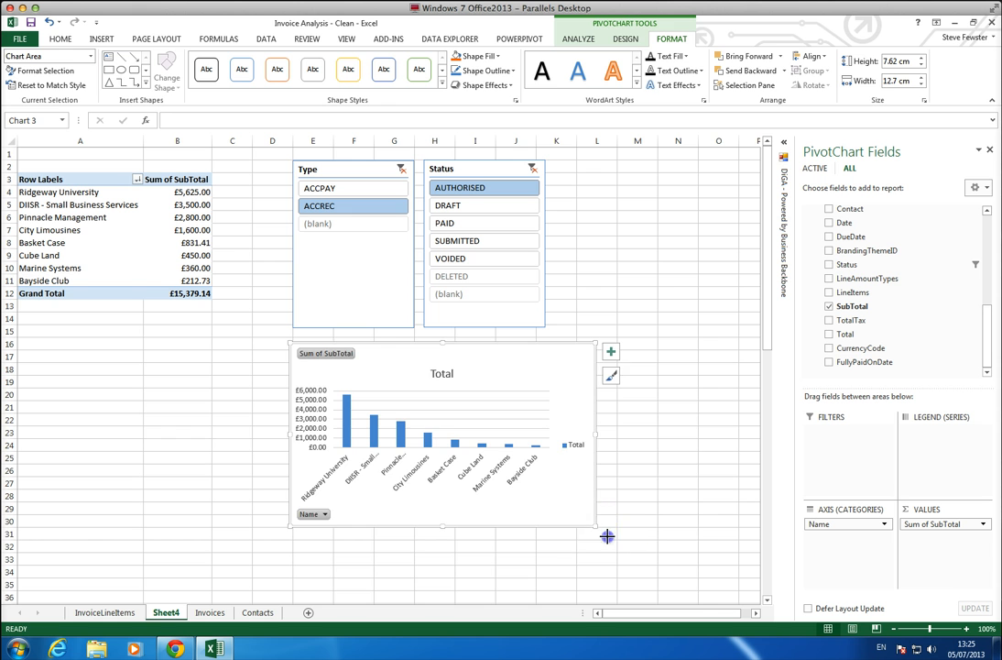
drag(608, 536, 714, 586)
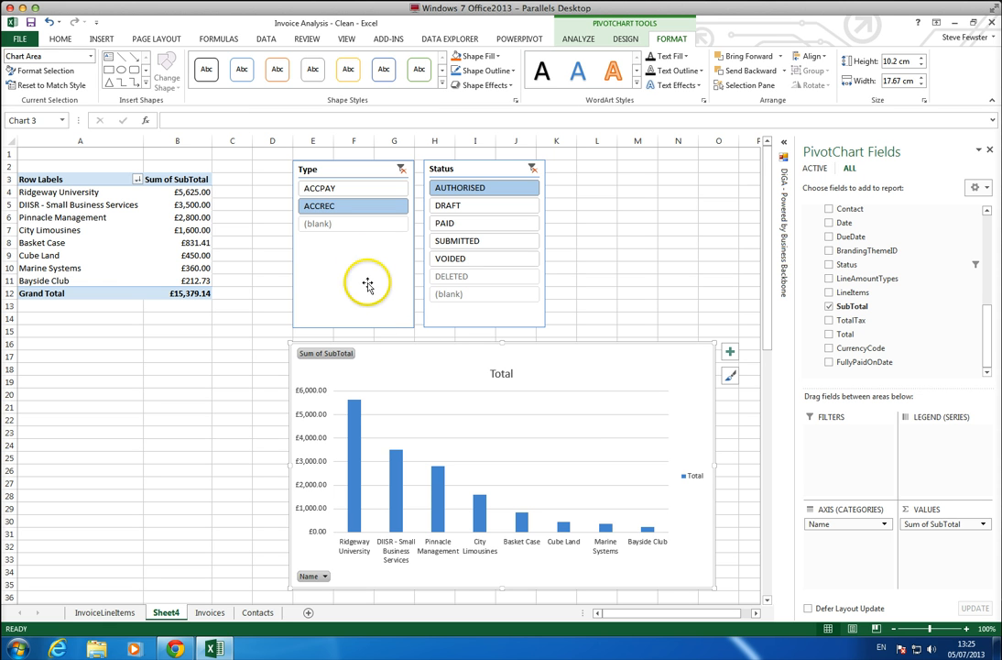
Filter the PivotTable and chart to ACCPAY invoices, set the status to PAID, and switch the type to ACCREC.
click(322, 190)
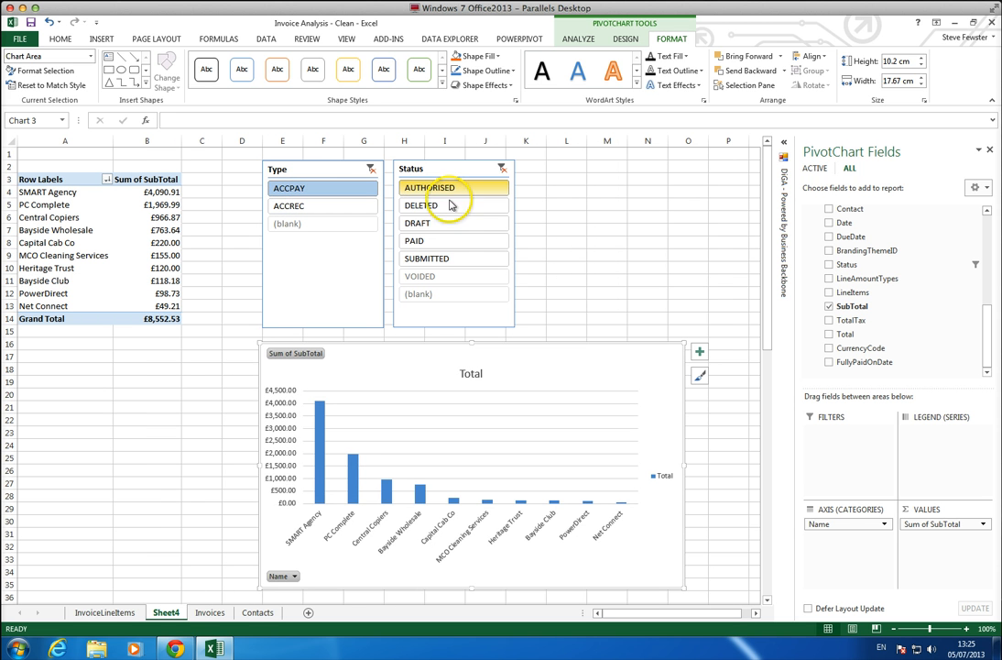
click(441, 241)
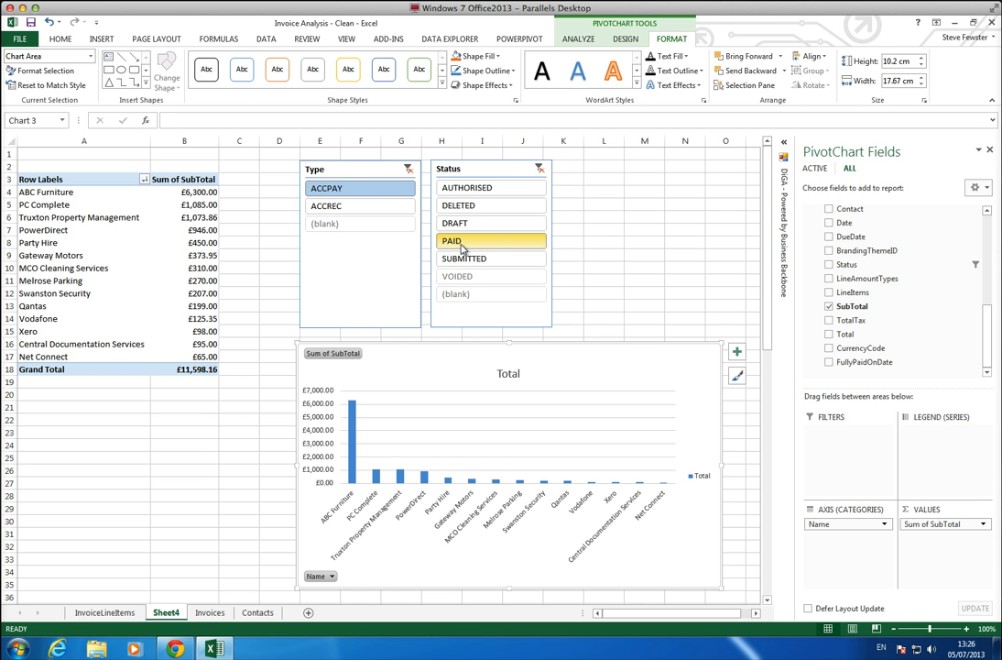
click(394, 204)
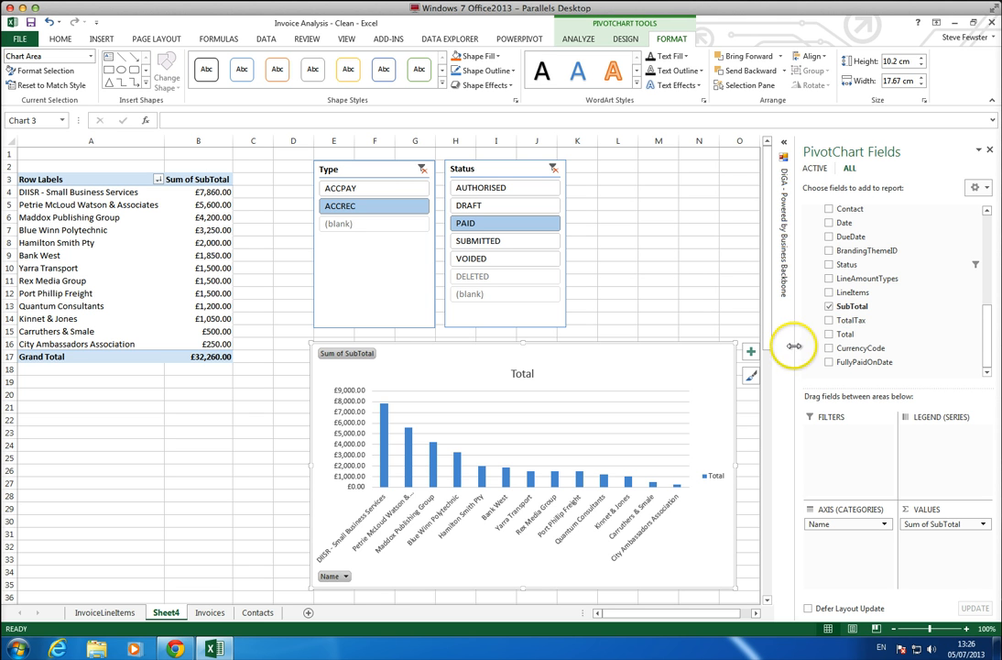
Close the PivotChart field list and apply the dark-background chart style with blue columns to the PivotChart.
click(987, 152)
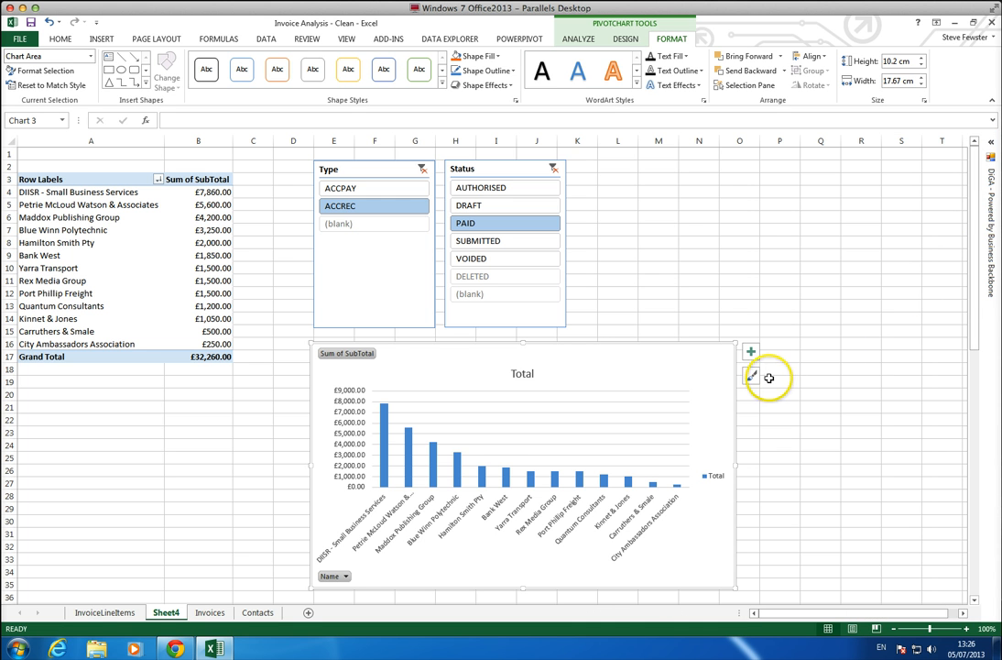
click(751, 377)
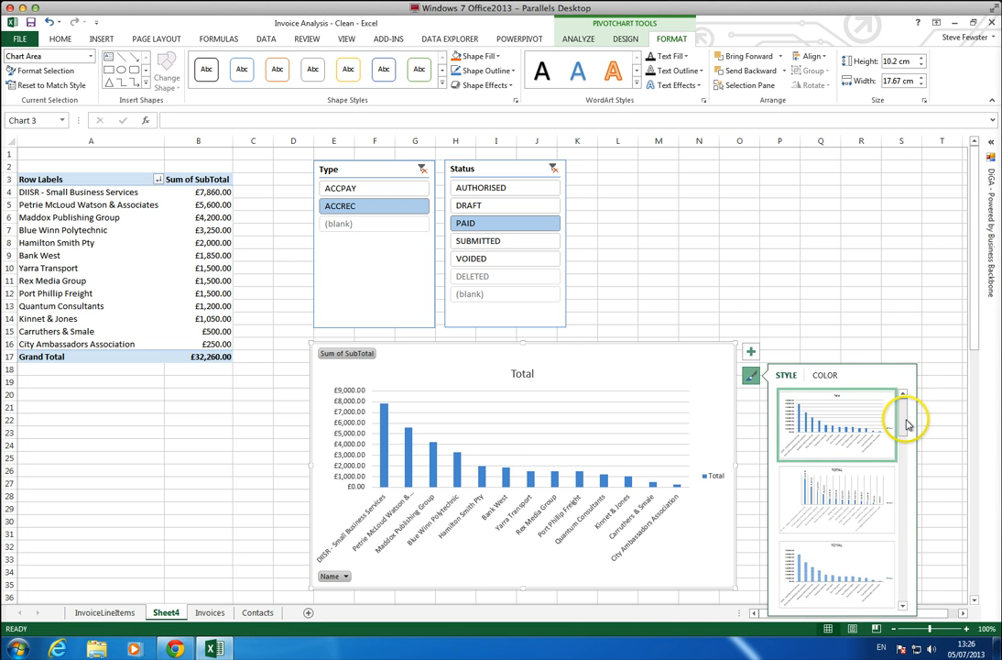
drag(906, 416, 903, 513)
click(839, 473)
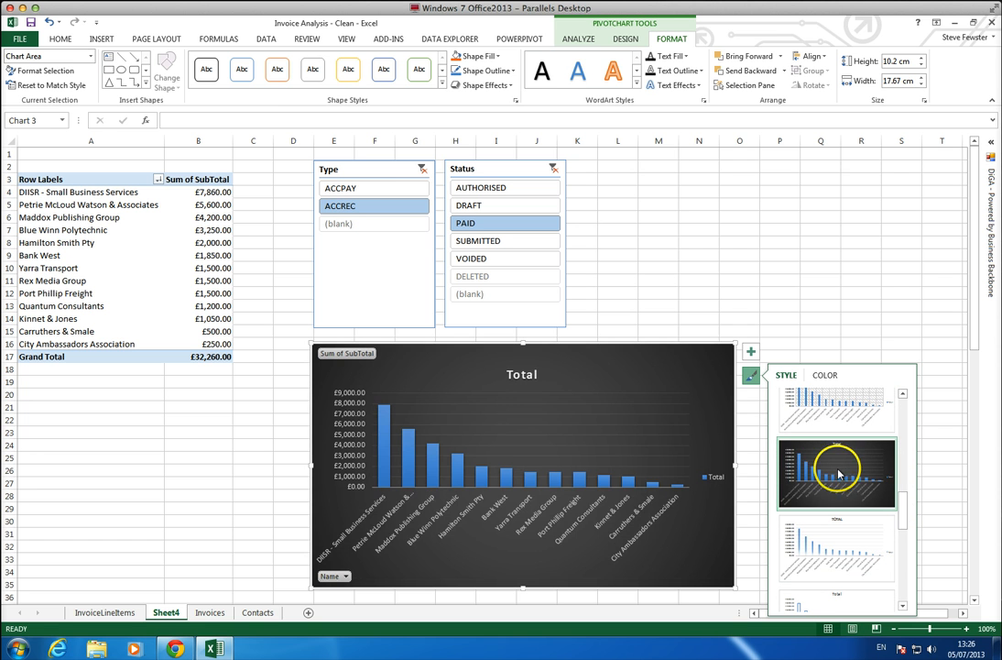
Deselect the chart and hide the gridlines on the PivotTable worksheet.
click(280, 199)
click(271, 40)
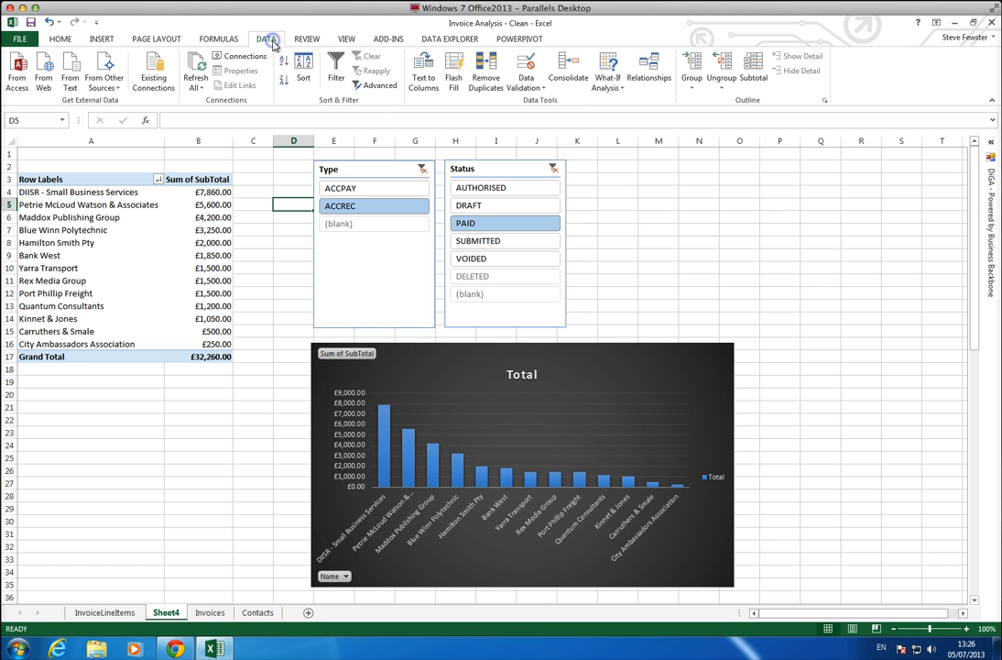
click(347, 38)
click(141, 80)
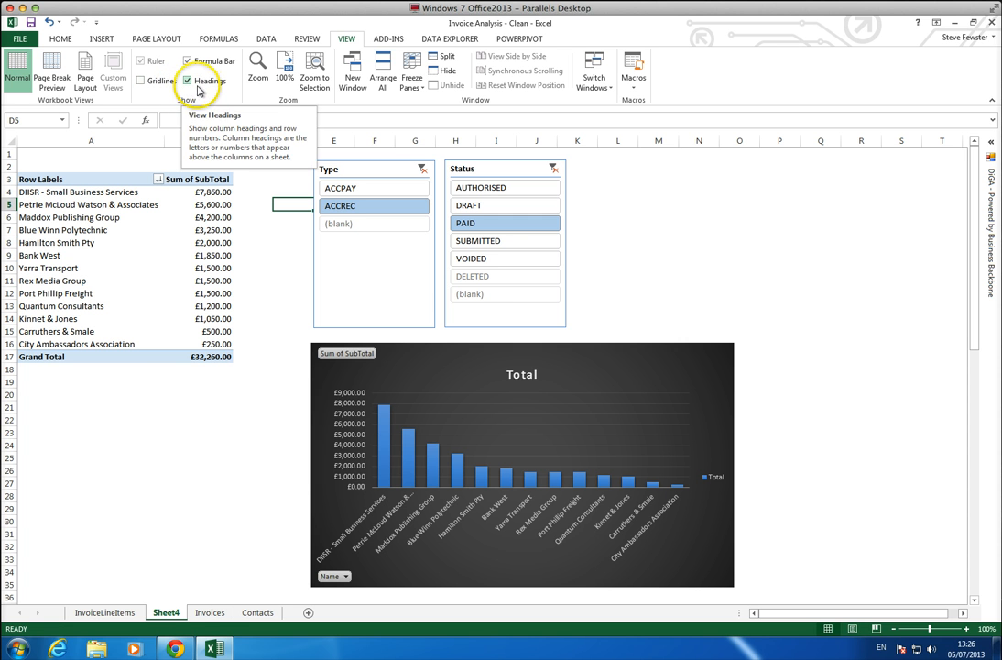
Rename the worksheet containing the PivotTable and chart as Invoice Analysis.
double_click(175, 613)
text(Invoice An)
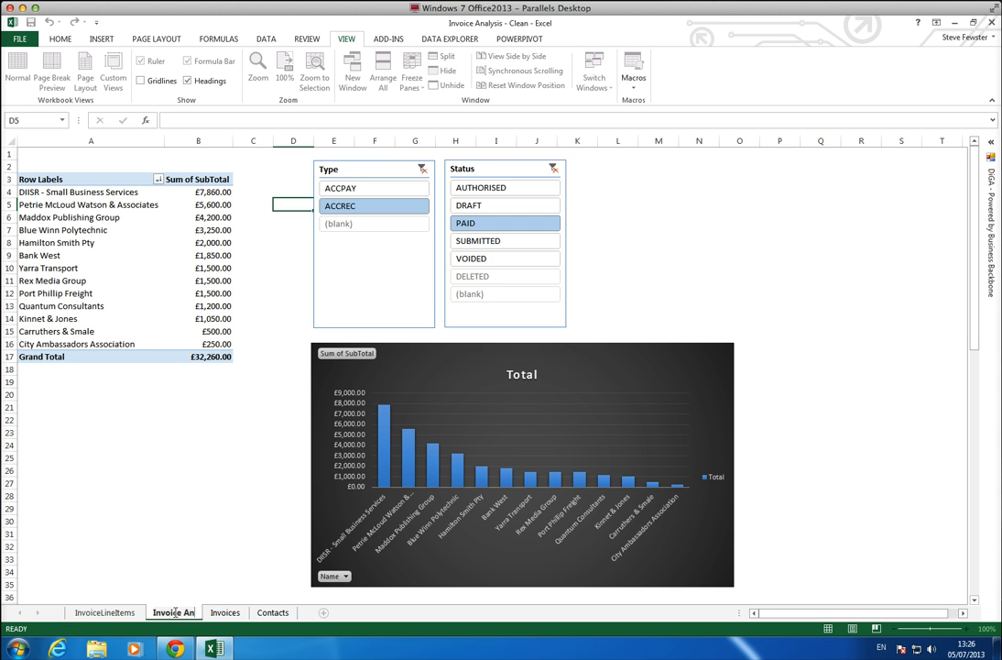
text(alysis)
key(Return)
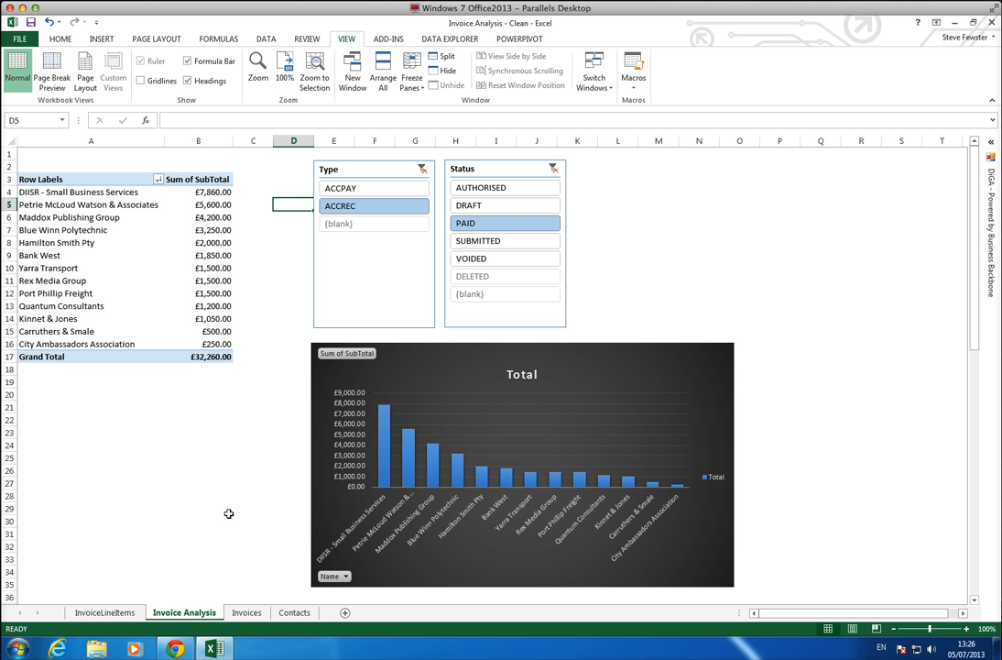
Reopen DiGA and view the list of available clients, keeping RQ Services selected.
click(990, 165)
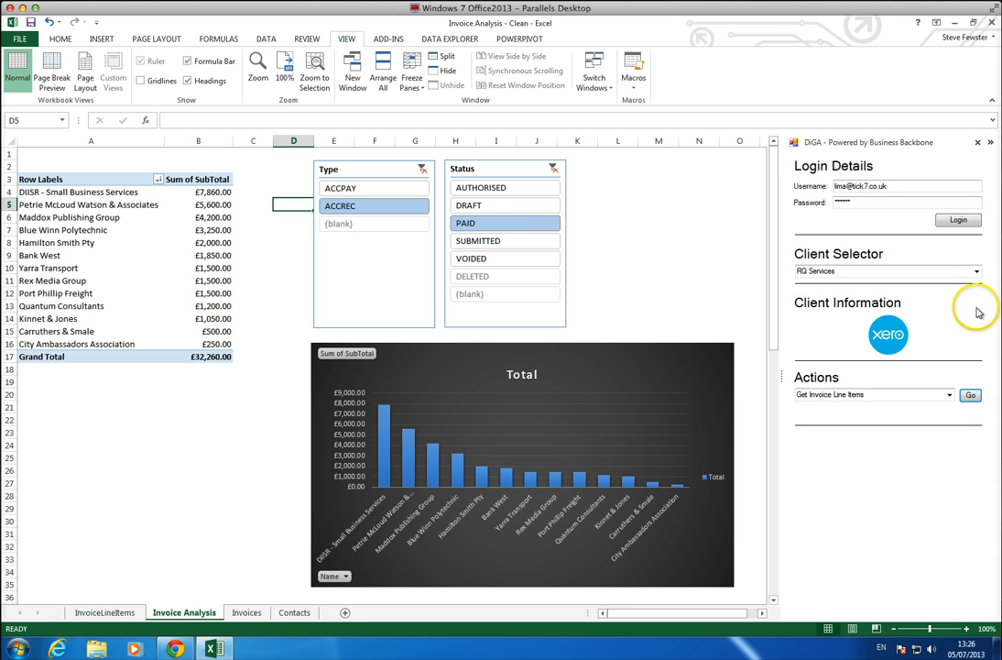
click(977, 271)
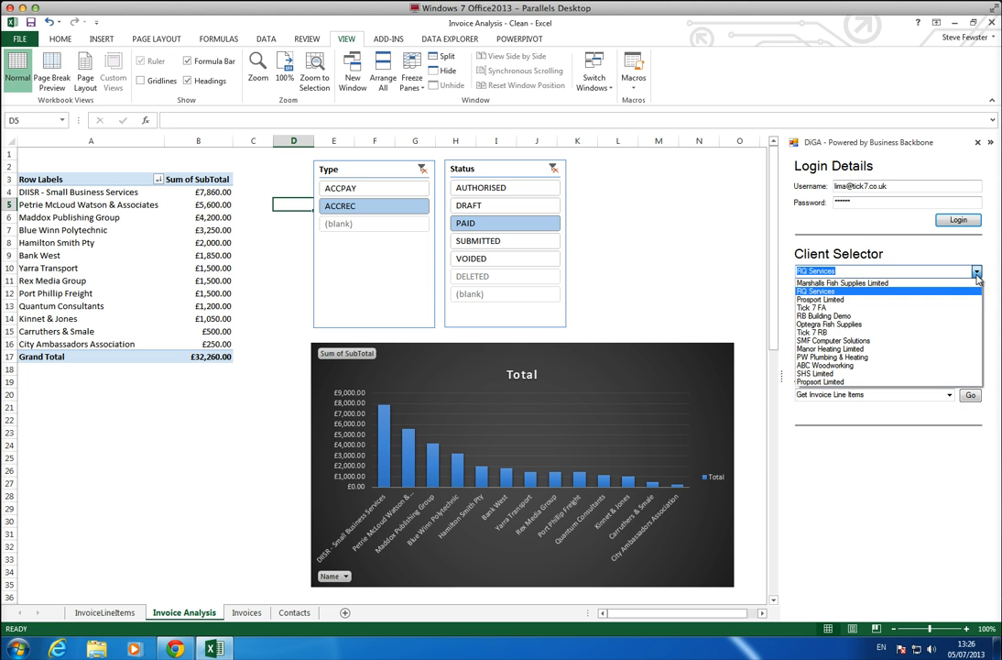
click(977, 277)
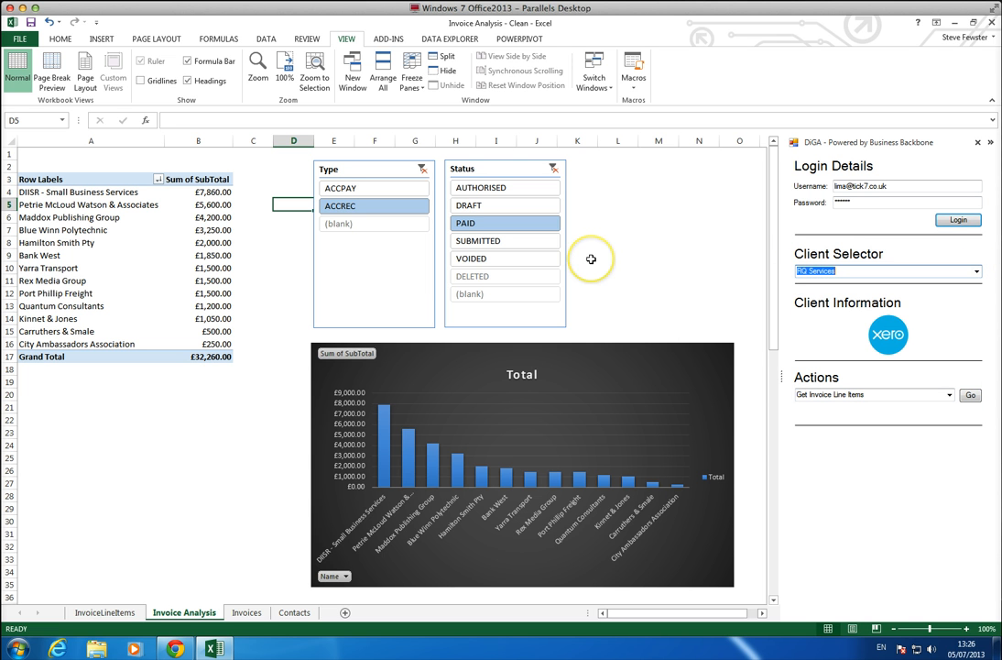